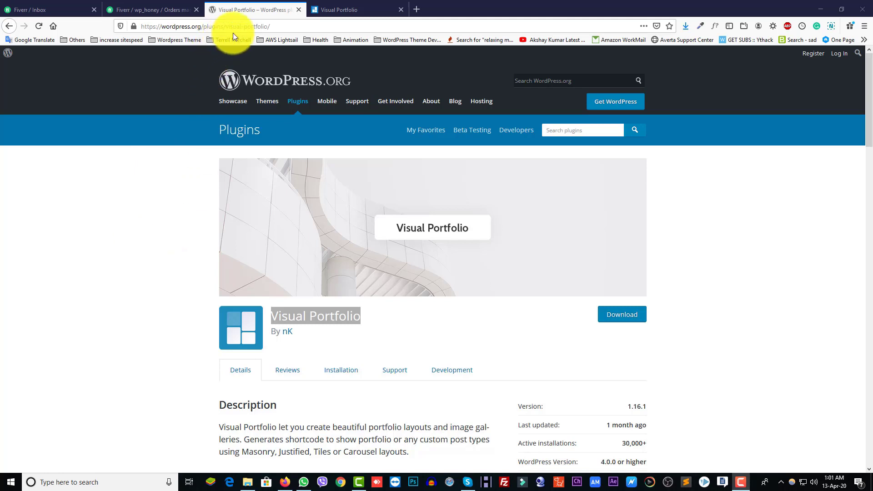
Search the web for "Visual Portfolio" in a new tab
click(417, 9)
click(373, 143)
text(Visual Portfolio)
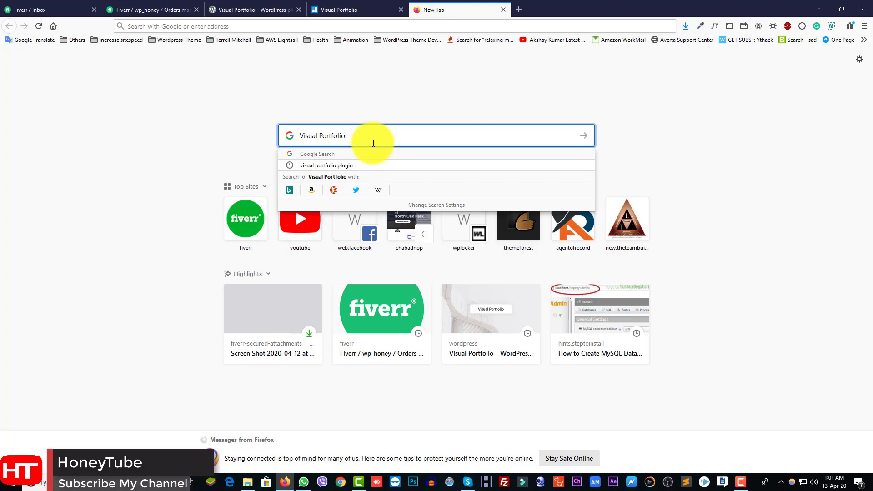
key(Return)
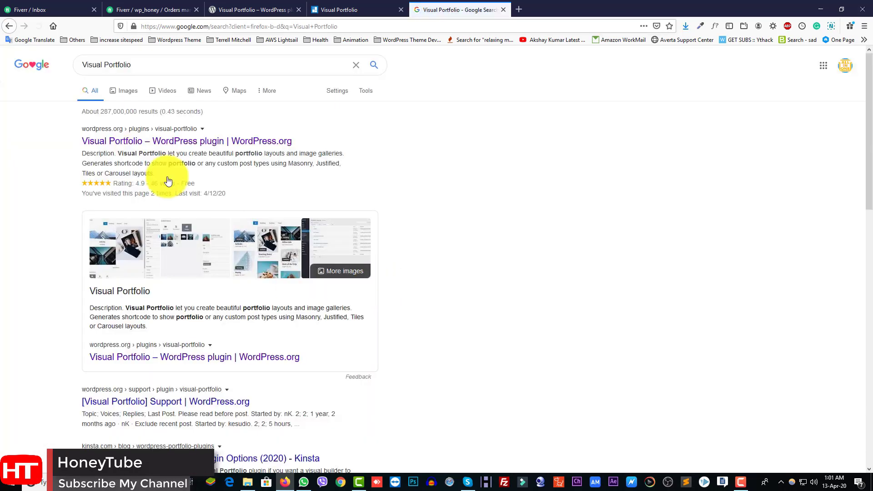
Open the WordPress.org Visual Portfolio plugin result in a new tab and download the plugin
right_click(118, 143)
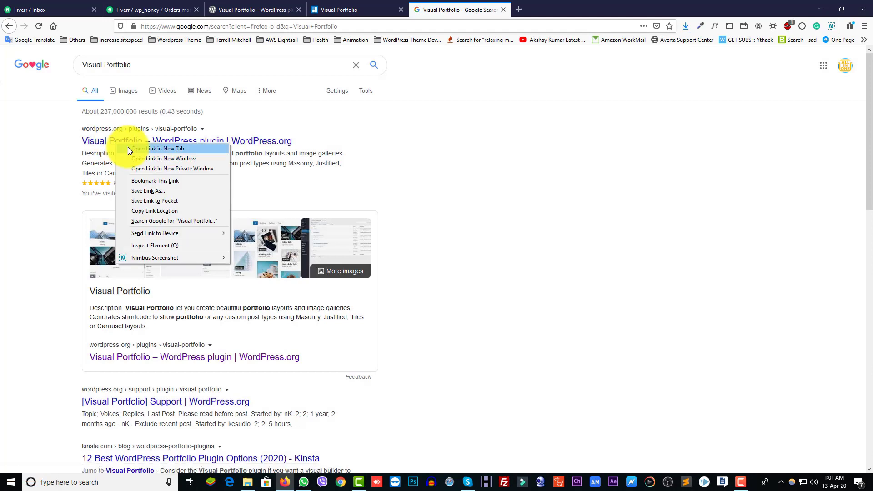
click(129, 149)
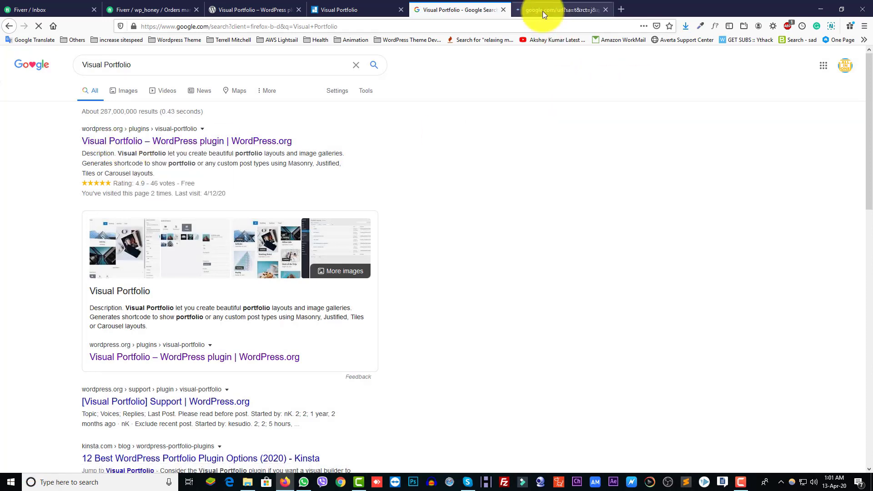
click(542, 11)
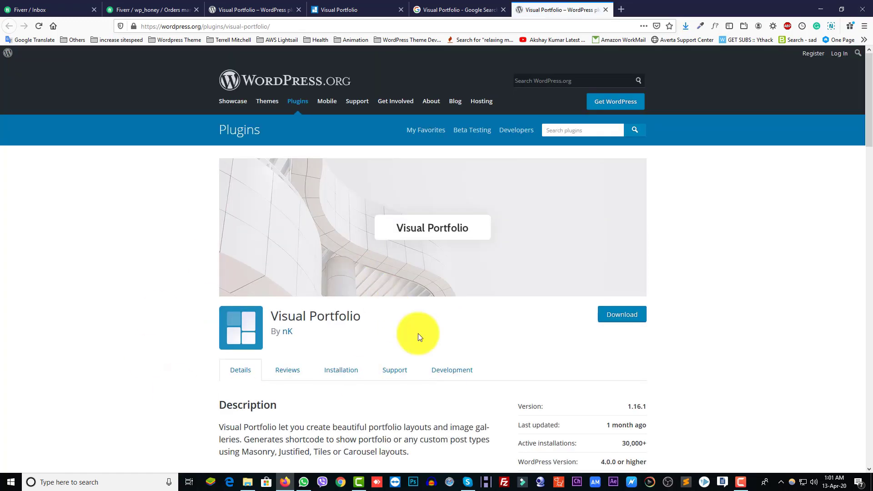
click(610, 321)
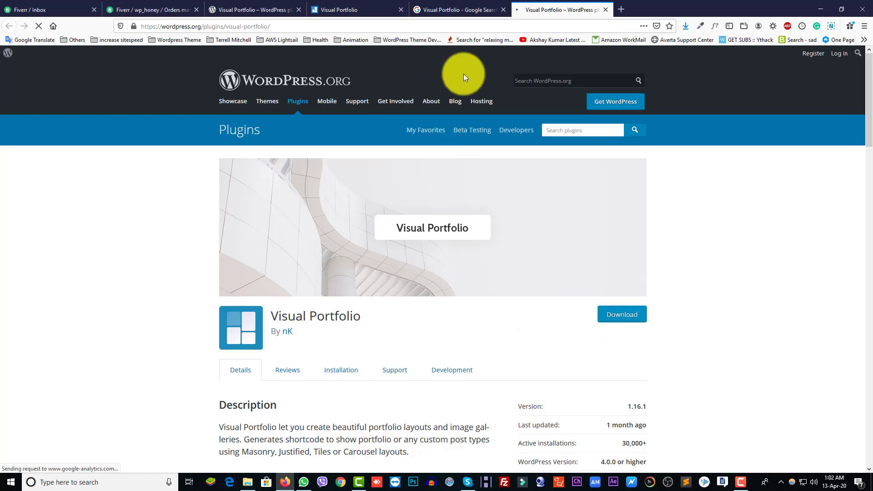
click(577, 261)
Follow the Free Download link on the Visual Portfolio website, and close the extra tabs
click(322, 10)
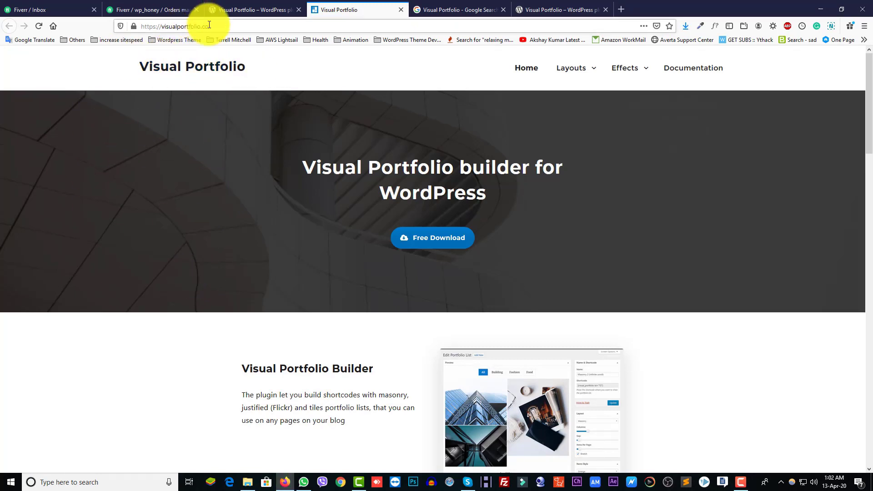
click(428, 244)
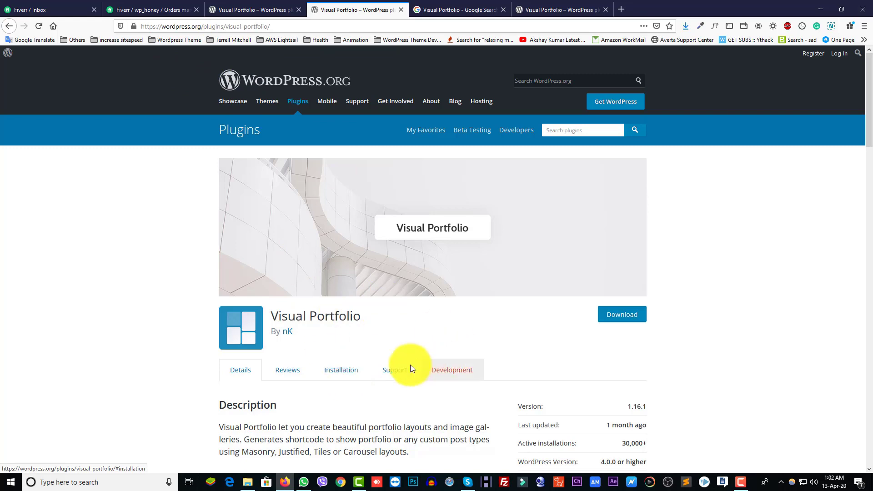
click(400, 10)
click(400, 10)
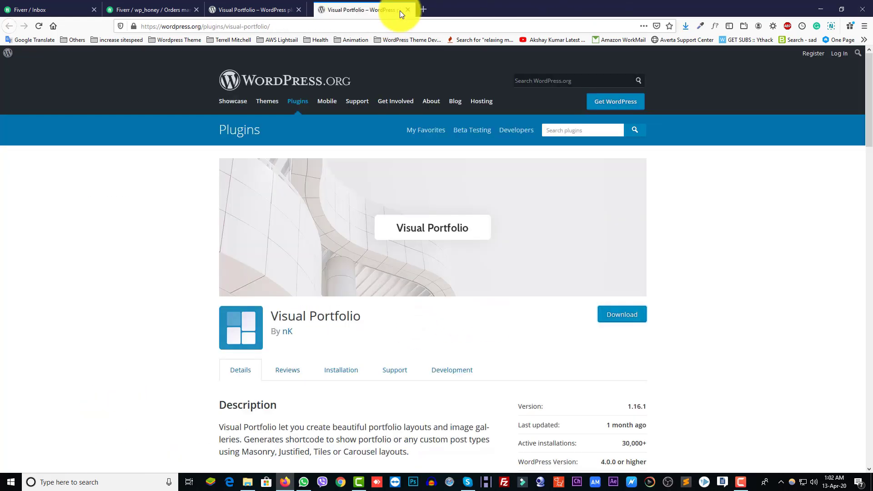
click(401, 11)
Show the downloaded visual-portfolio.1.16.1(1).zip in its containing folder
click(686, 26)
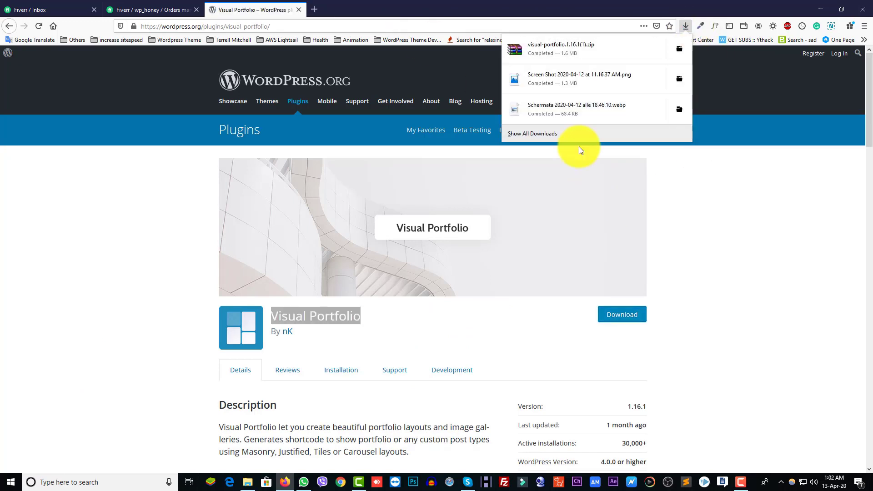
right_click(559, 54)
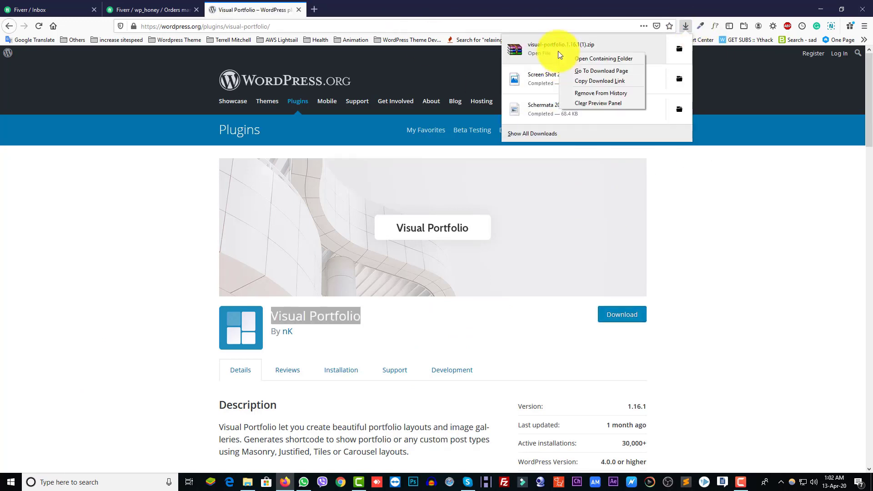
click(581, 59)
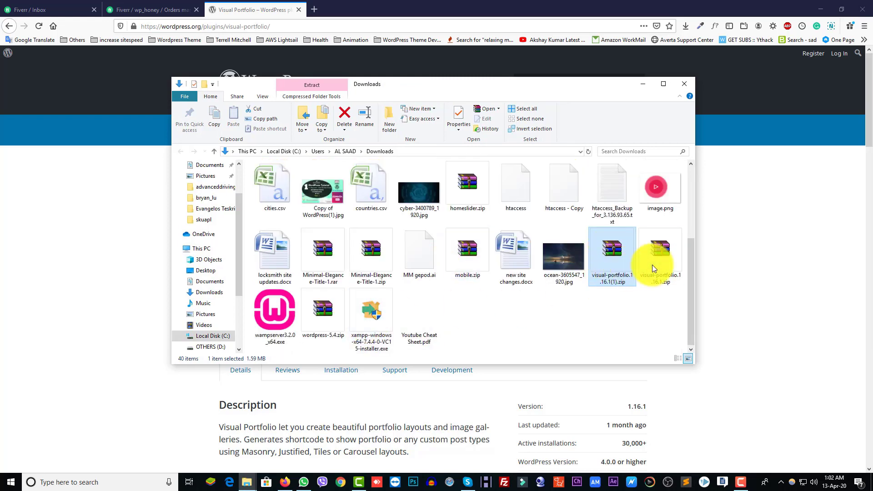
Move visual-portfolio.1.16.1.zip from the Downloads folder to the desktop by cutting and pasting it
right_click(660, 250)
click(682, 196)
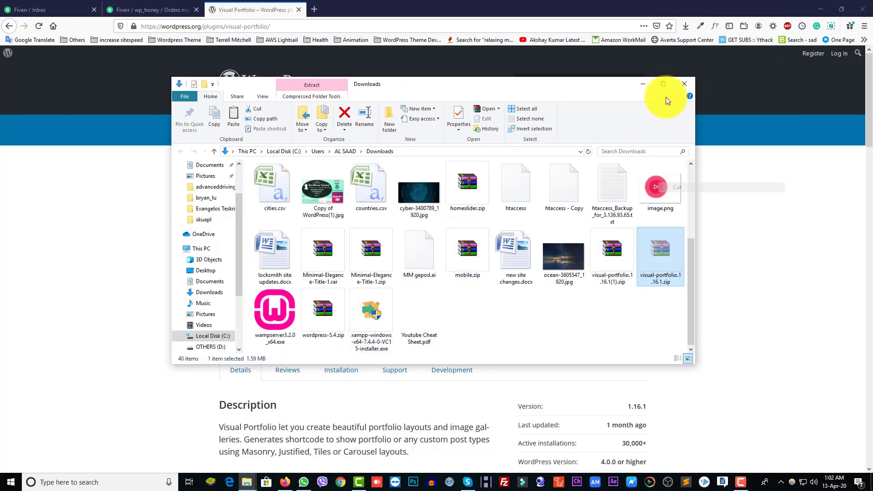
click(643, 83)
click(817, 9)
right_click(326, 211)
click(358, 247)
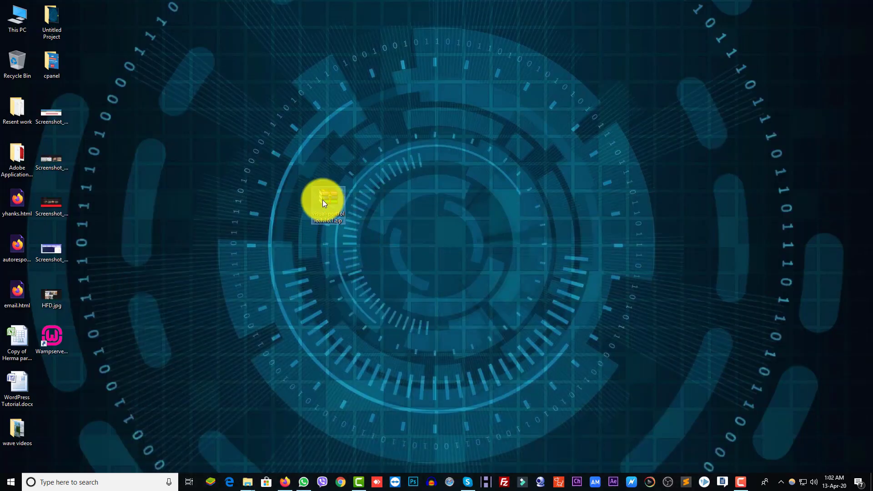
drag(247, 157, 246, 158)
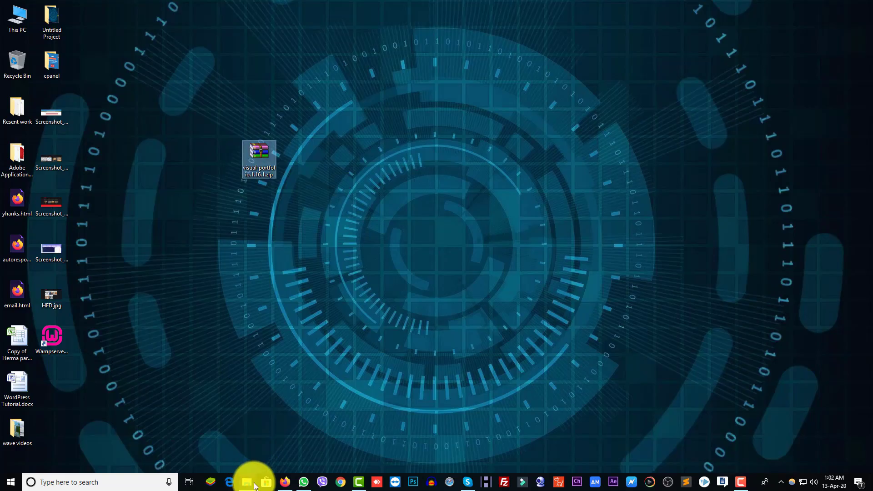
Switch back to Firefox and open the WordPress login link from the Fiverr order requirements in a new tab
click(284, 481)
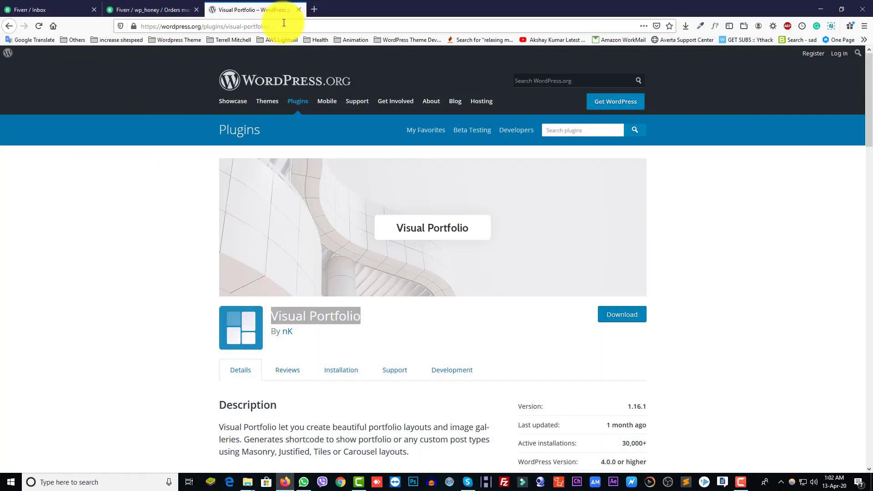
click(316, 12)
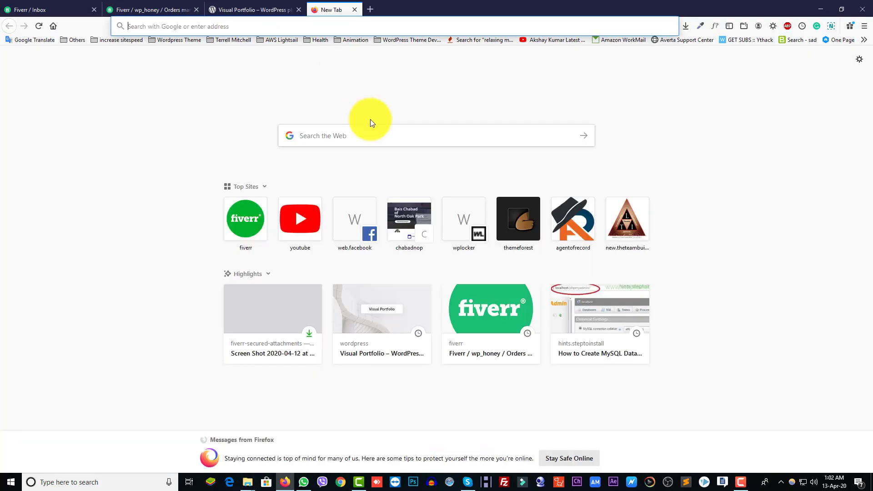
click(132, 8)
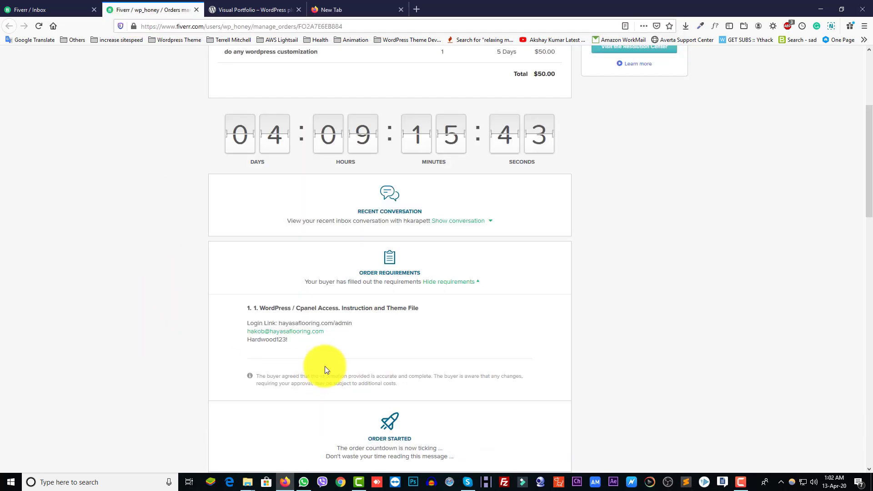
drag(353, 323, 278, 323)
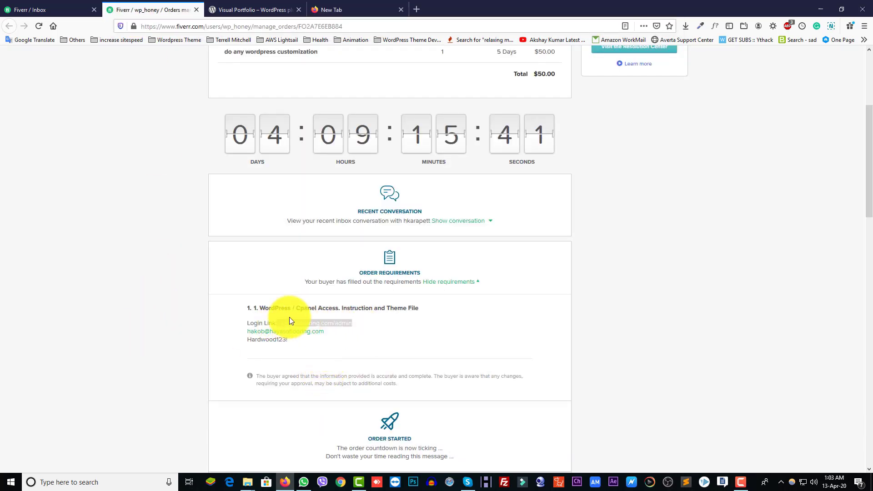
click(417, 9)
click(396, 27)
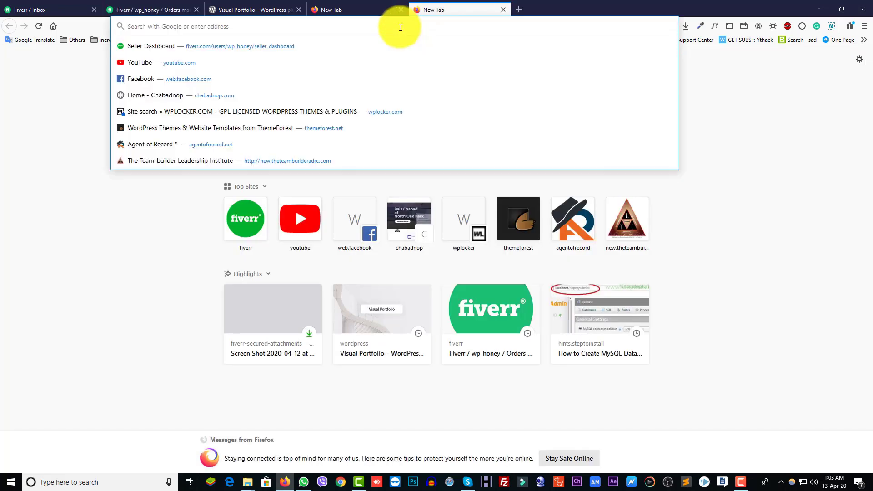
key(ctrl+v)
key(Return)
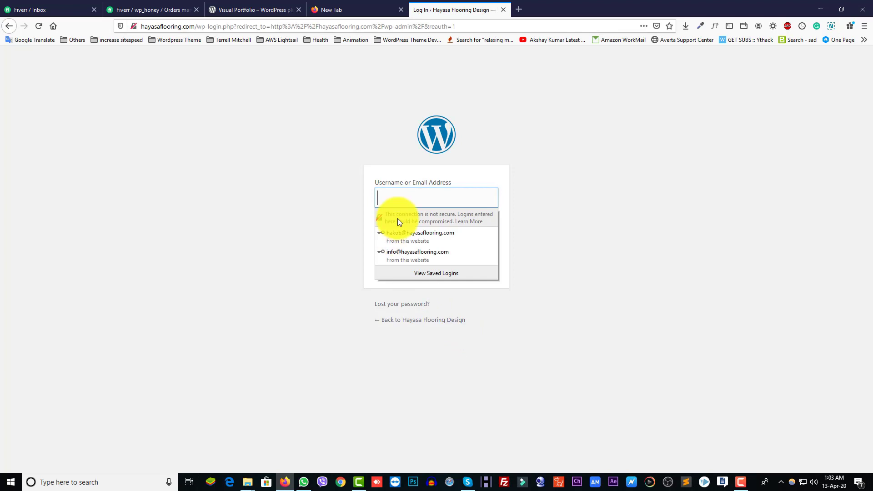
Log in to WordPress with the saved info account's e-mail and password, and close the leftover empty tab
click(402, 255)
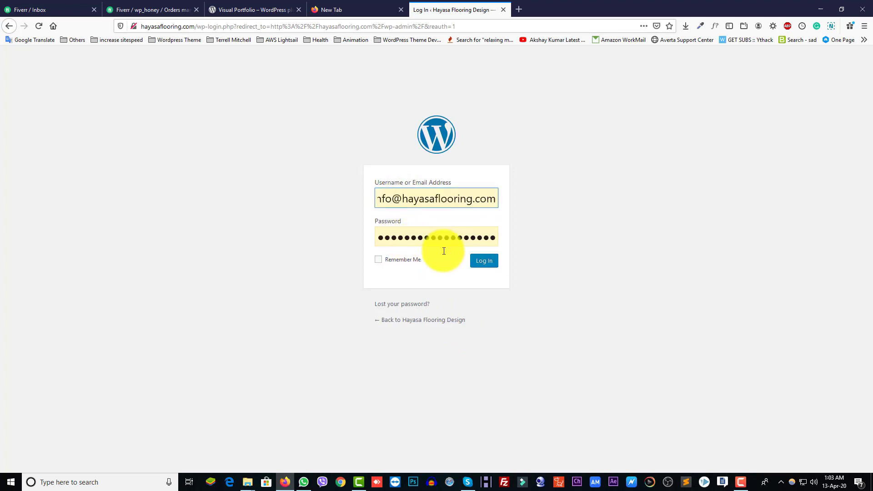
click(482, 268)
click(325, 6)
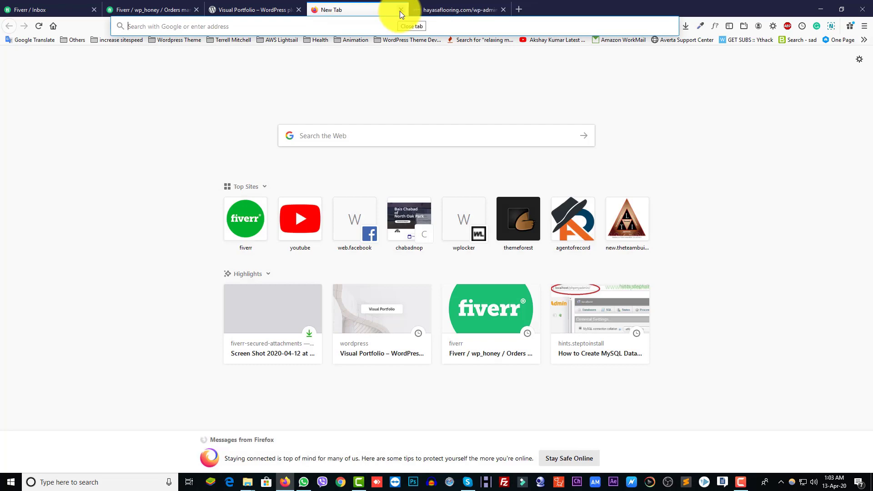
click(400, 10)
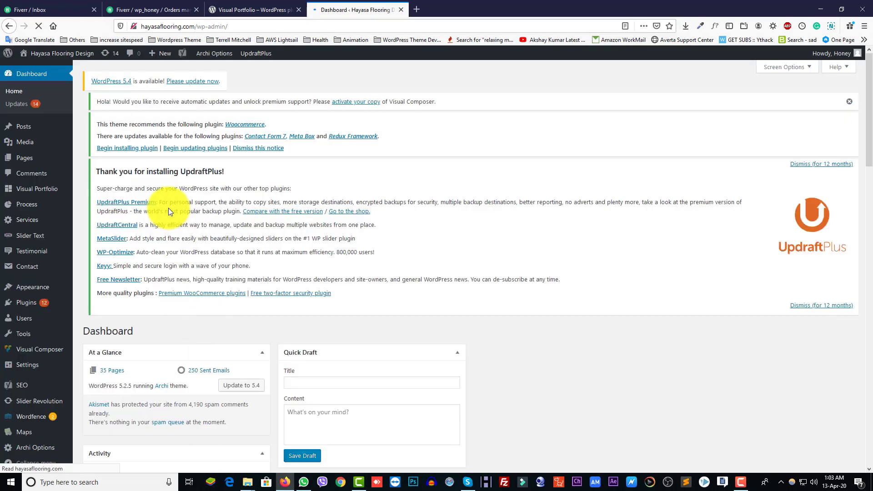
Open the form for adding a new plugin by uploading a .zip file
mouse_move(42, 56)
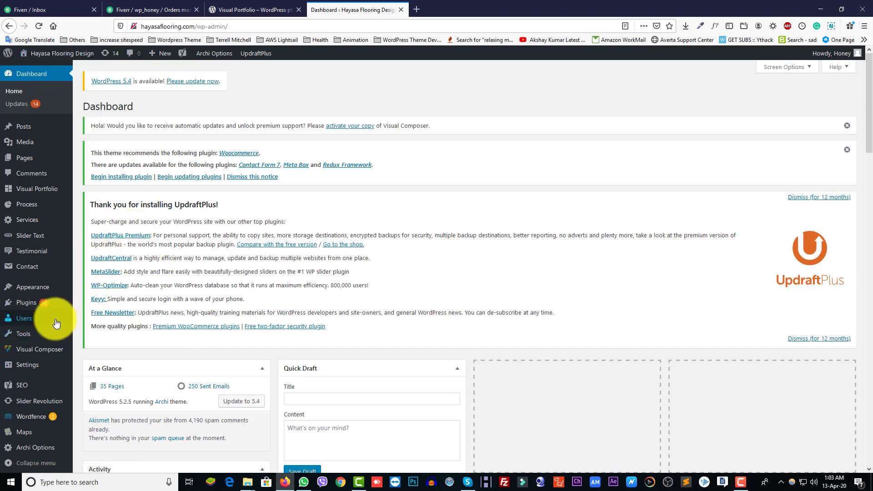
click(28, 304)
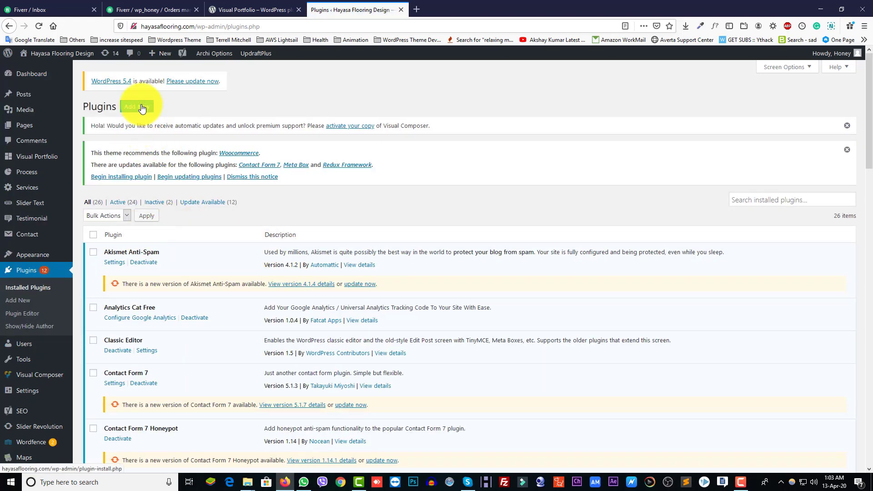
click(142, 108)
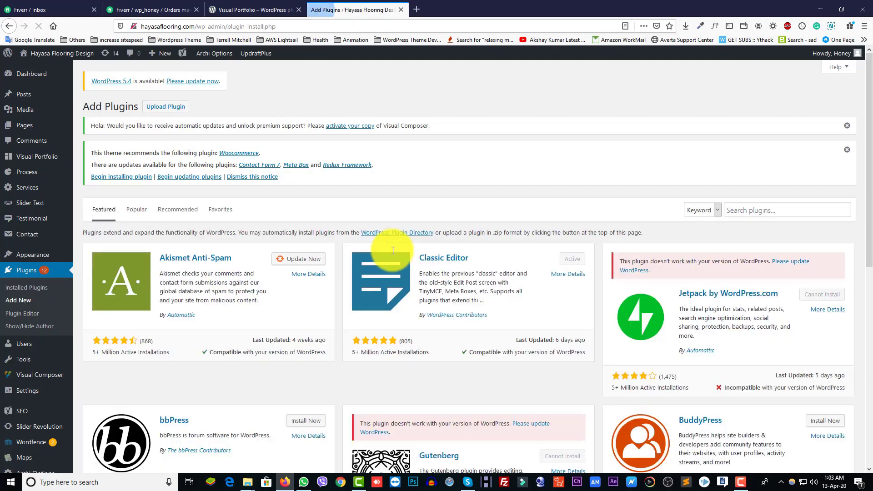
click(171, 112)
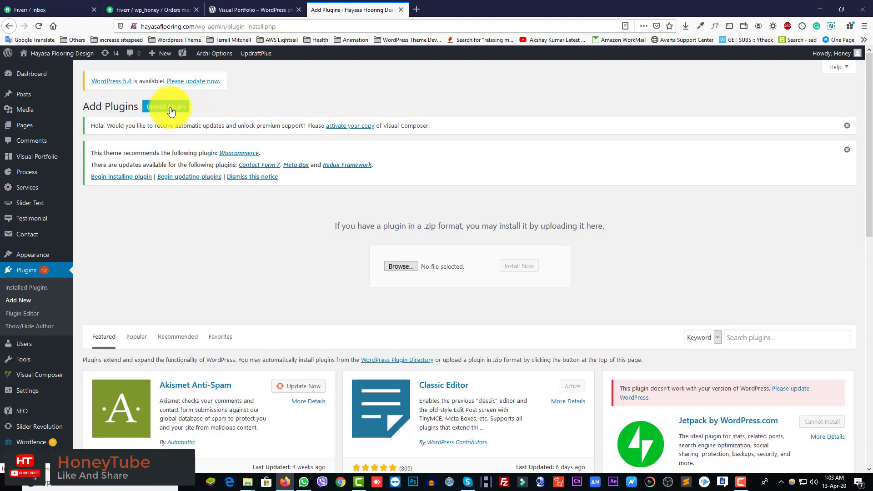
click(400, 267)
scroll(187, 118, down, 6)
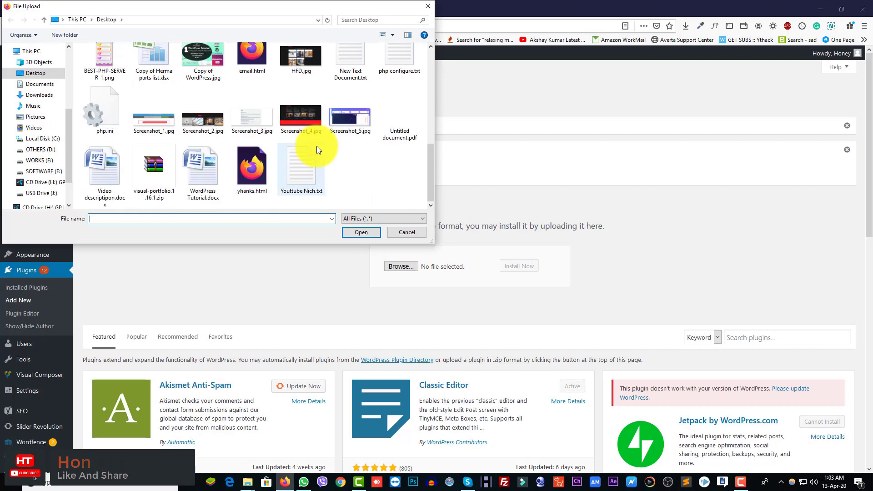
scroll(203, 176, up, 2)
scroll(203, 176, down, 2)
scroll(203, 171, up, 3)
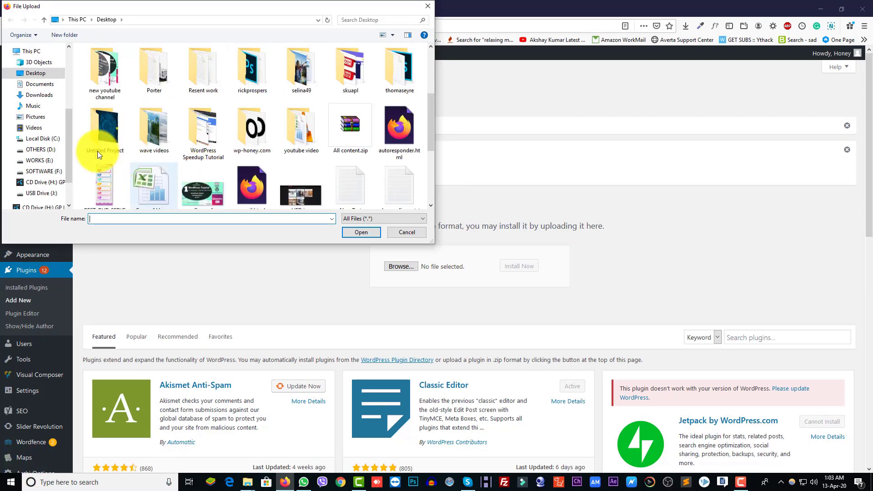
scroll(179, 130, up, 3)
scroll(263, 161, down, 6)
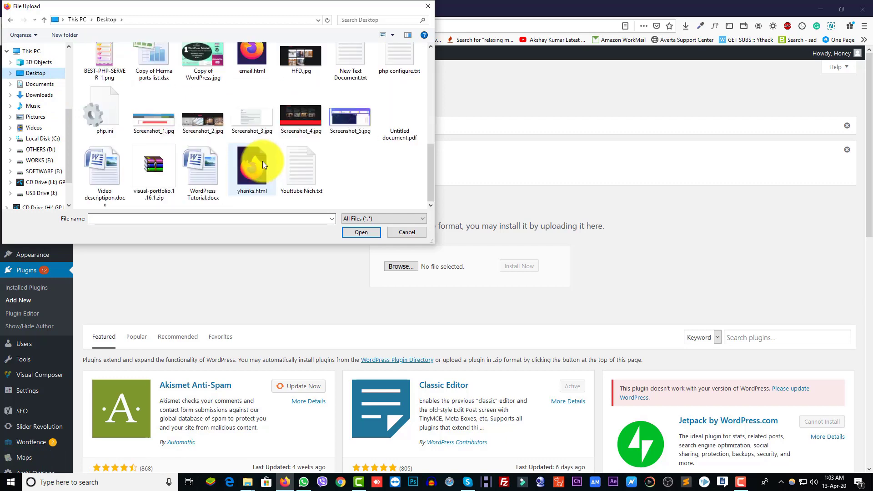
click(148, 178)
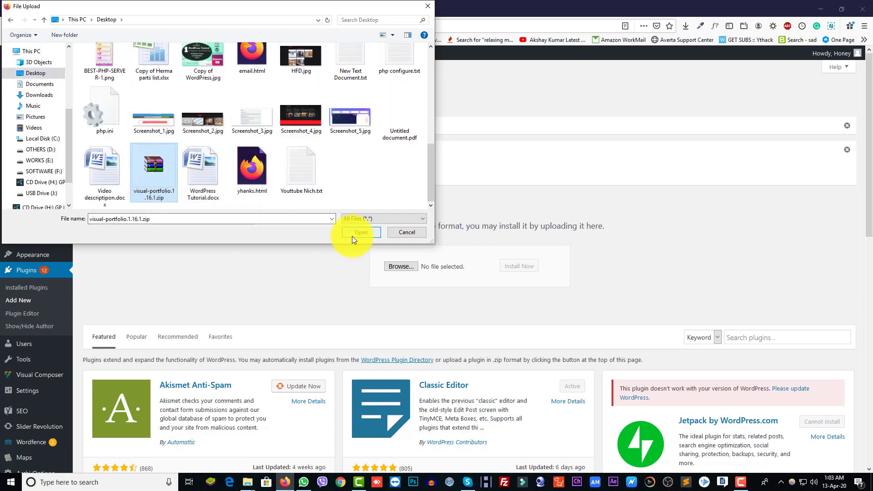
click(392, 233)
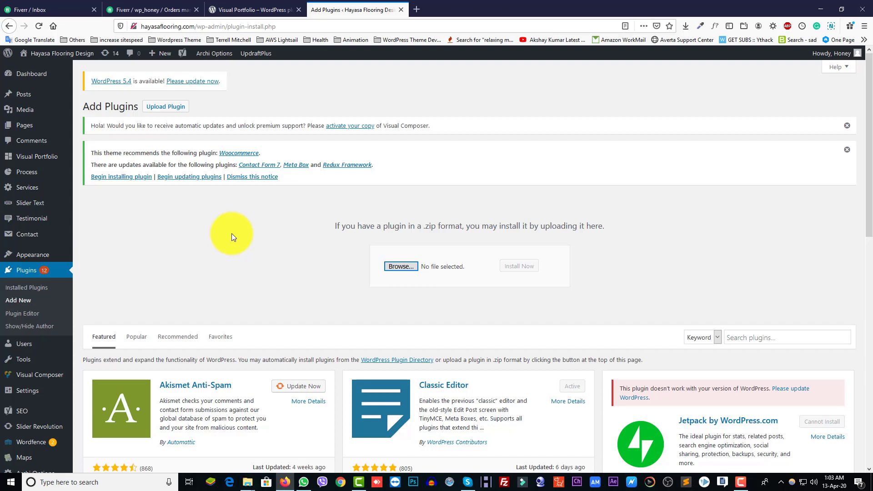
Open the Portfolio Layouts list of the Visual Portfolio plugin
mouse_move(32, 159)
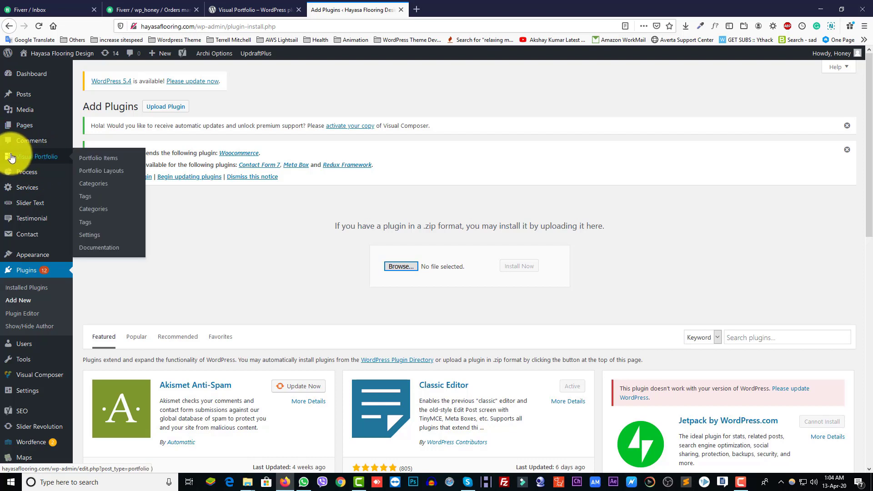
click(98, 170)
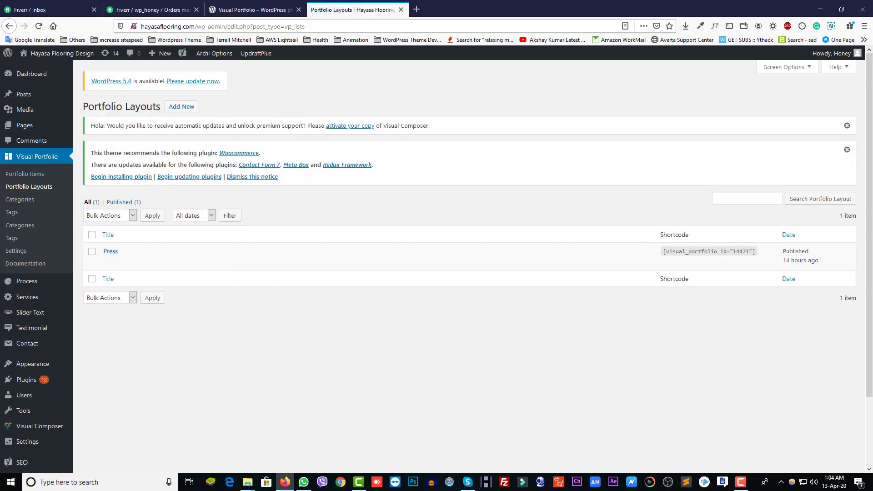
key(alt+Tab)
click(786, 345)
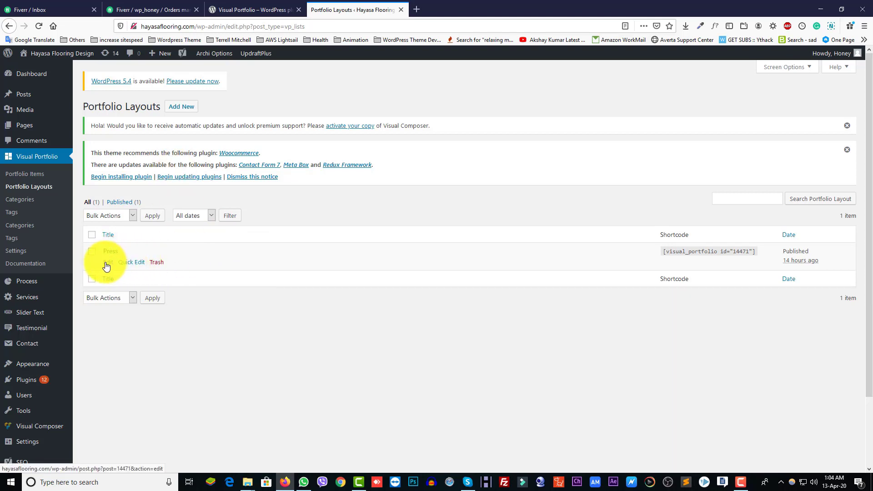
Open the form for adding a new portfolio layout in a new tab and look over its preview
right_click(180, 110)
key(Escape)
middle_click(199, 112)
click(440, 13)
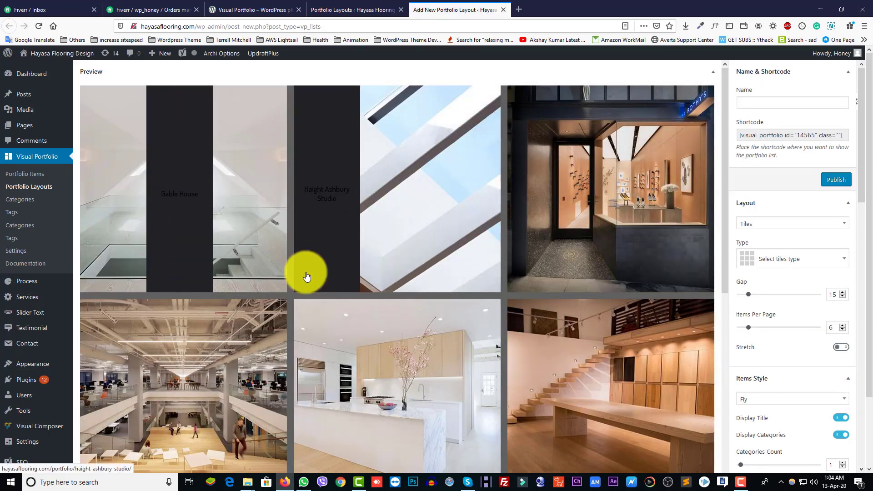
scroll(484, 282, down, 5)
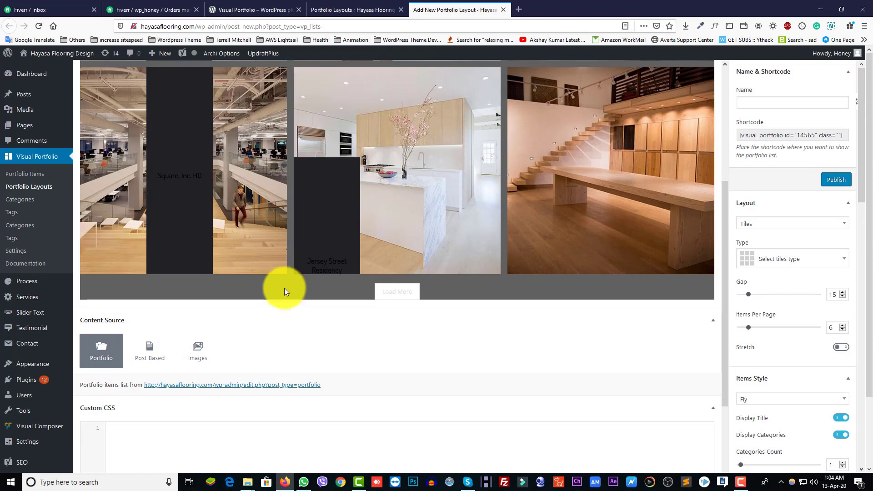
scroll(285, 278, down, 4)
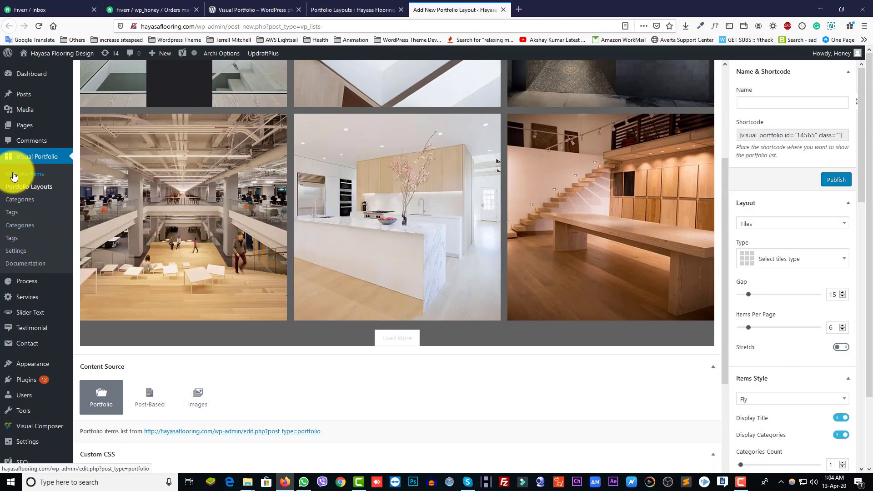
Open the Portfolio Items list in a new tab and look through its entries
right_click(14, 176)
click(37, 180)
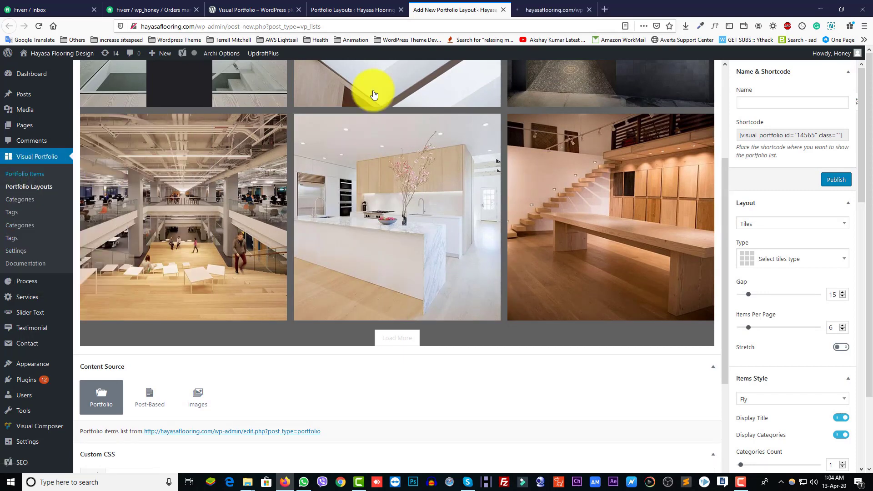
click(563, 8)
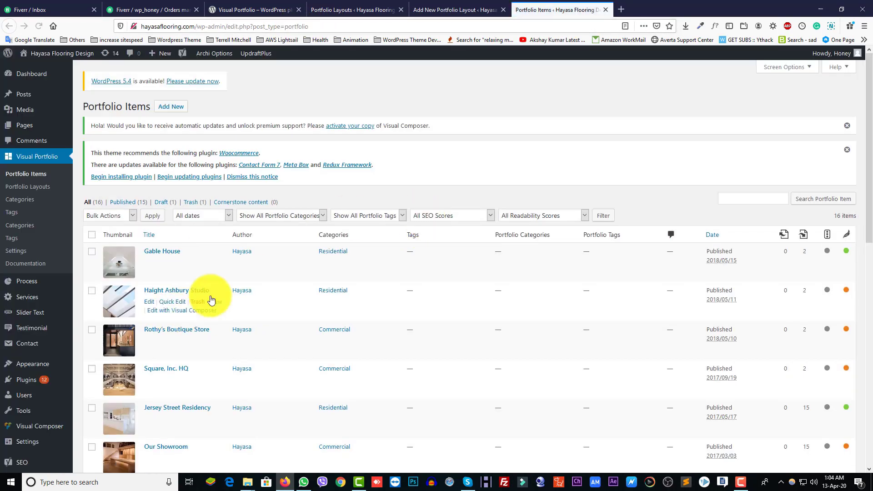
scroll(193, 319, down, 10)
scroll(214, 273, up, 10)
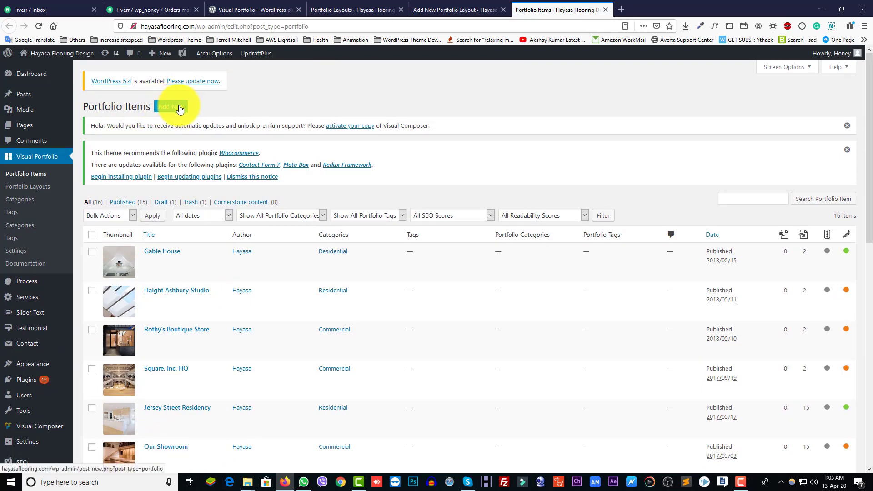
scroll(178, 285, down, 5)
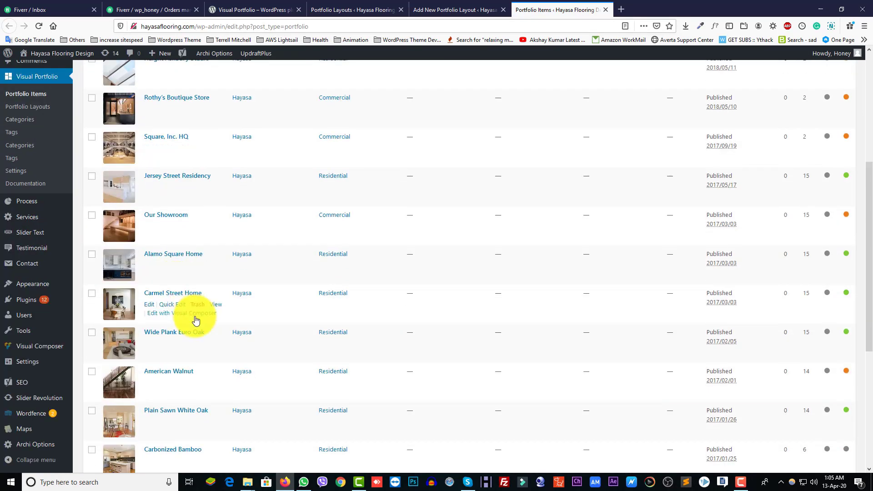
scroll(196, 318, down, 6)
scroll(196, 318, up, 11)
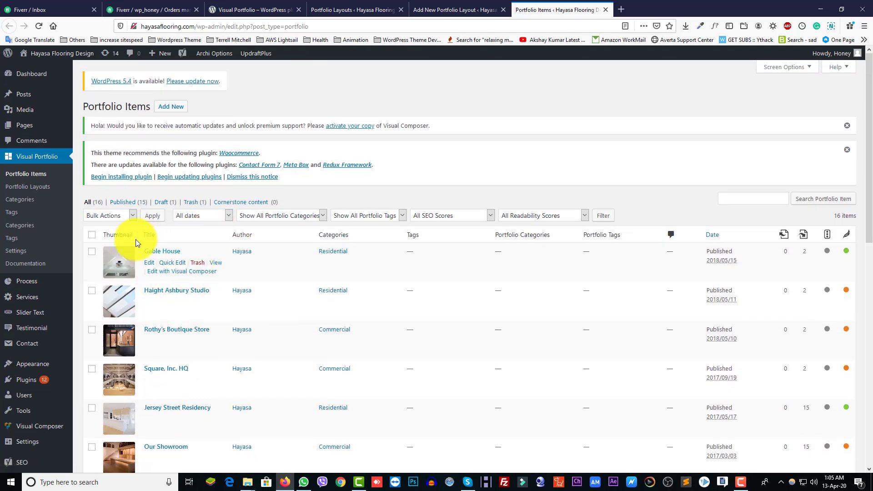
Compare the new layout's preview with the entries in the Portfolio Items list, ending on the new layout form
click(439, 15)
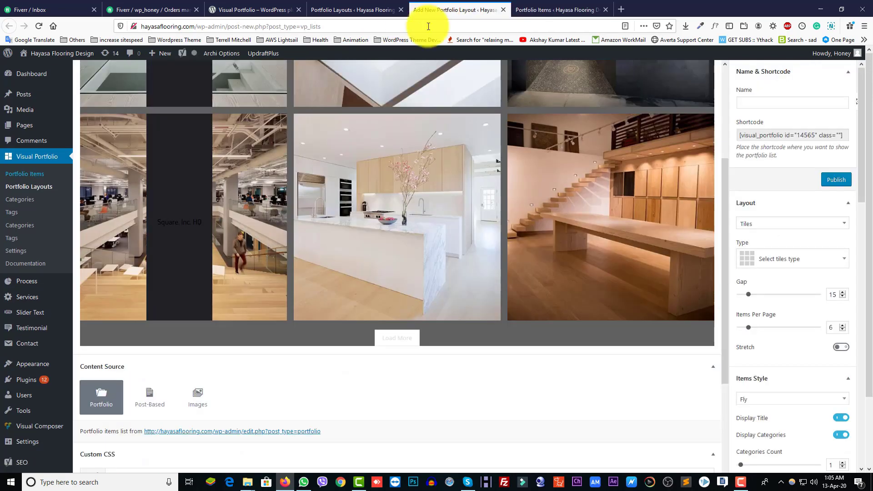
scroll(405, 255, up, 4)
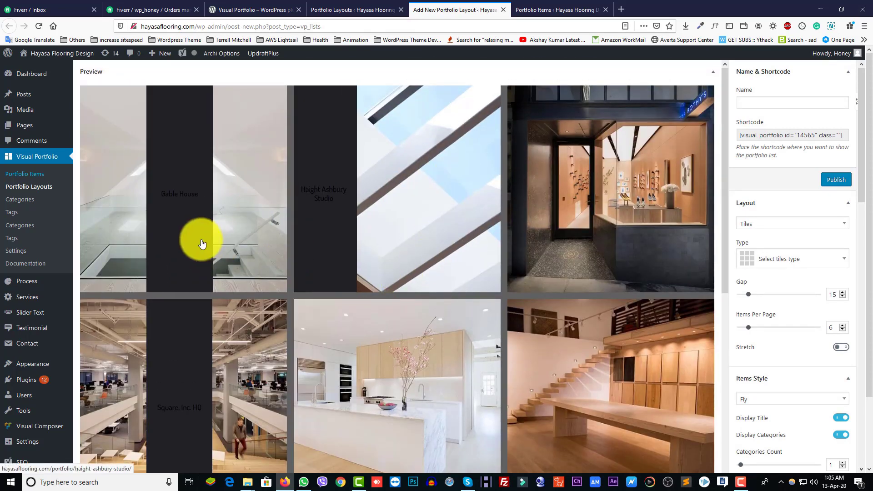
click(541, 10)
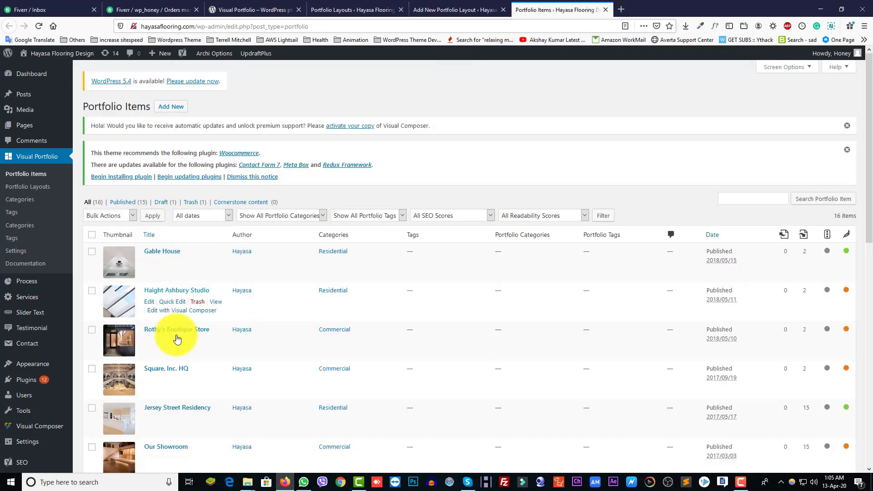
click(438, 9)
scroll(790, 204, up, 3)
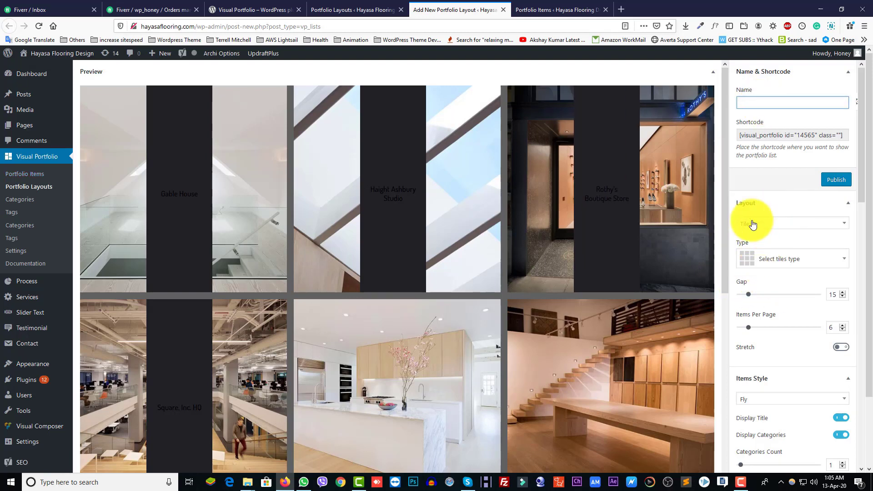
View the available layout kinds and tiles types for the new portfolio layout without choosing another
scroll(791, 300, down, 4)
scroll(788, 317, up, 4)
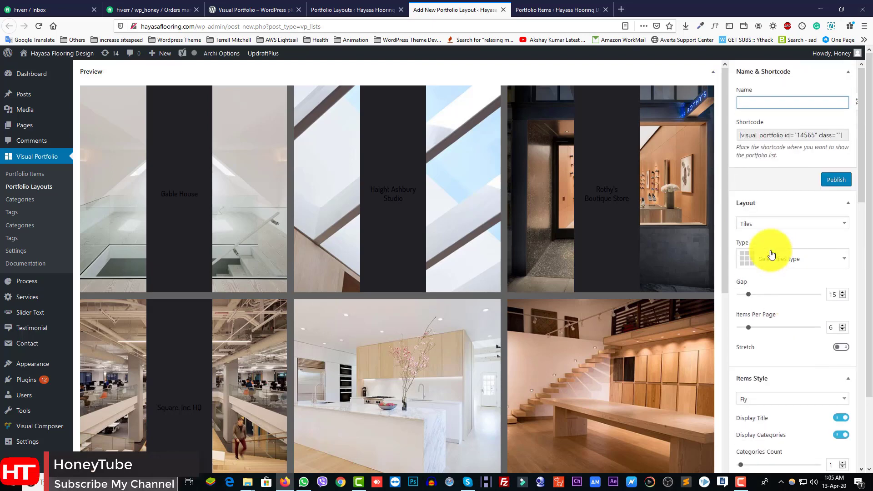
click(778, 227)
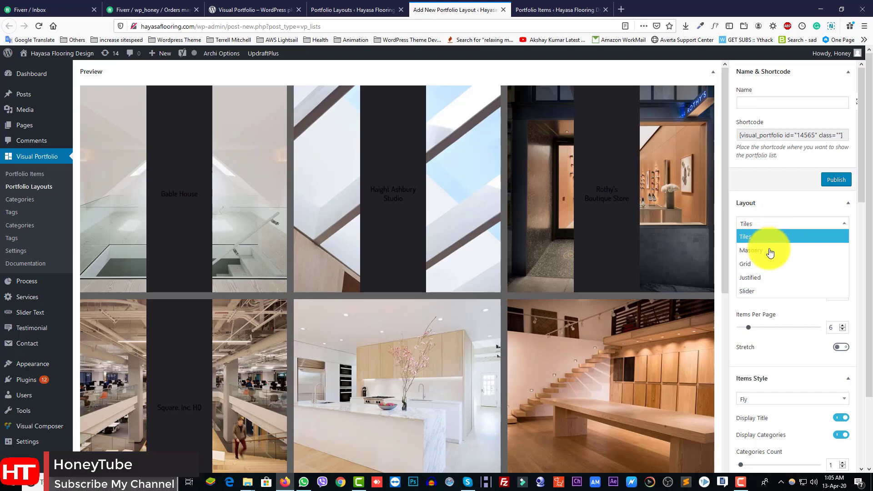
click(791, 221)
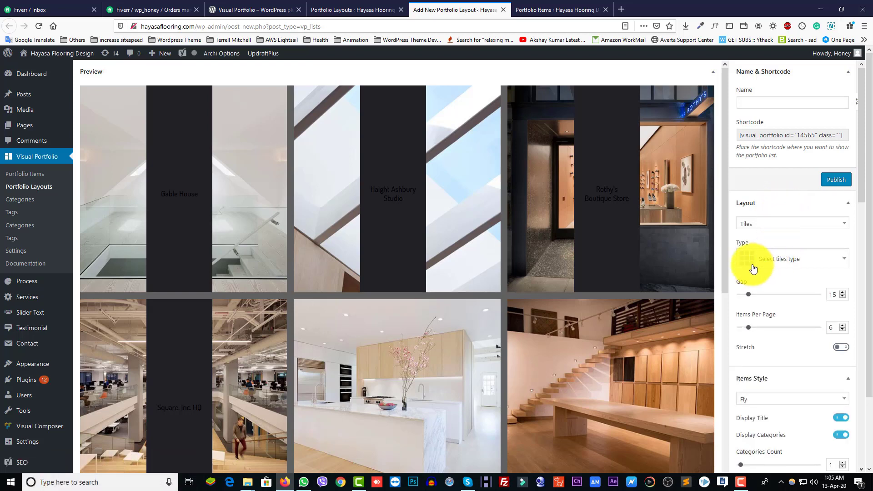
click(795, 258)
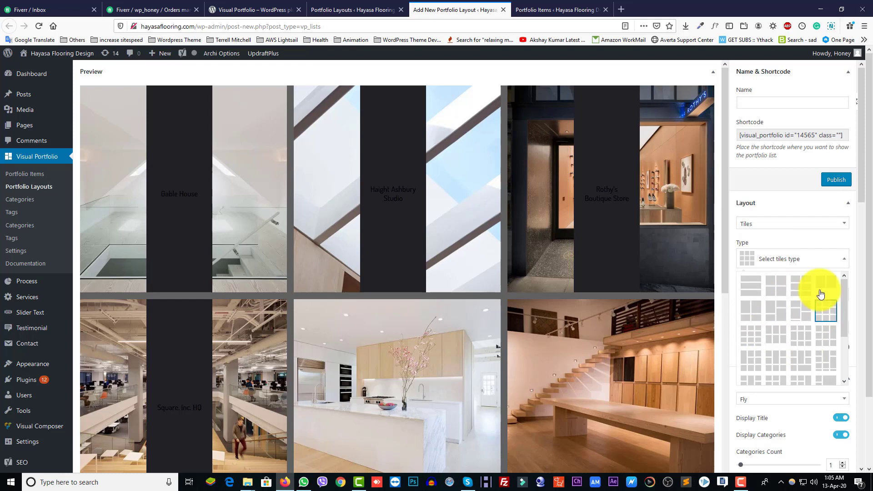
click(841, 257)
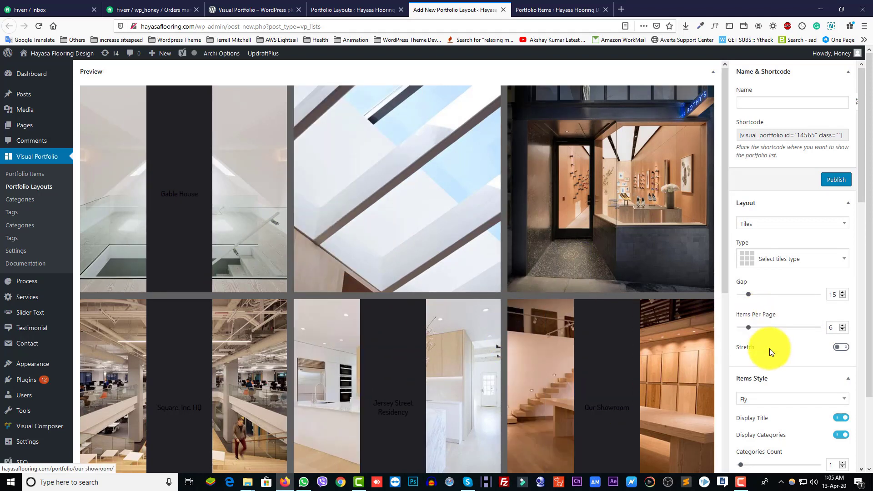
View the available Items Style choices for the new layout without changing the style
scroll(784, 323, down, 3)
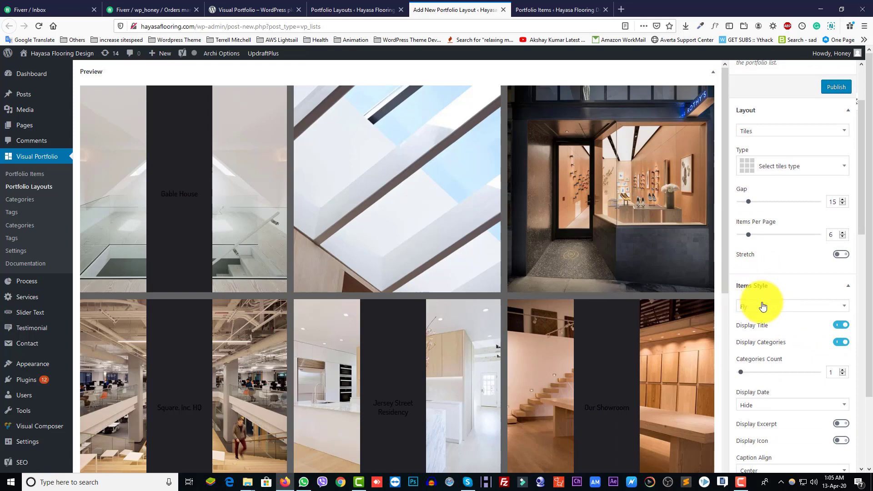
click(761, 309)
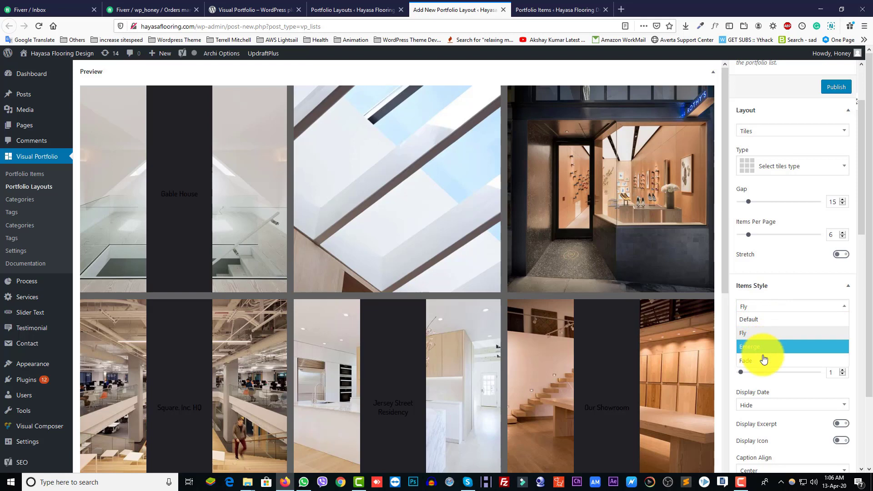
click(785, 290)
click(785, 291)
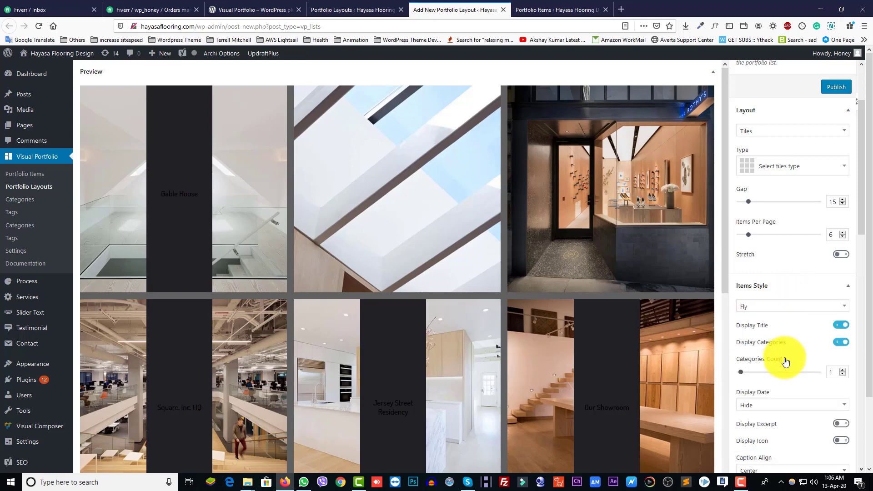
scroll(750, 291, down, 1)
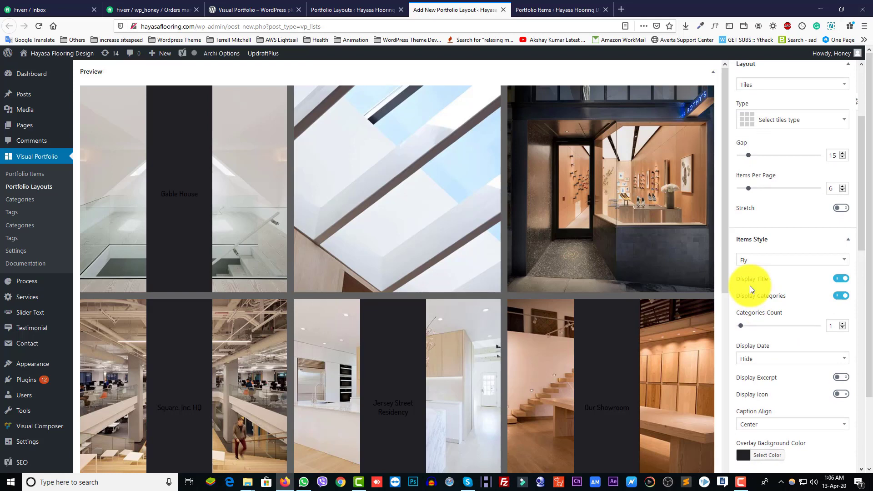
Try the Display Title switch and view the Display Date choices, keeping the date on Hide
click(842, 280)
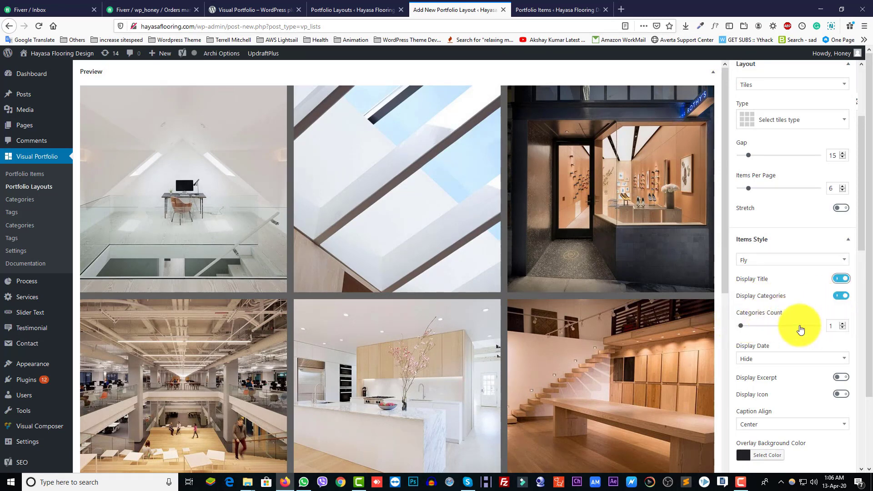
scroll(839, 322, down, 1)
click(759, 314)
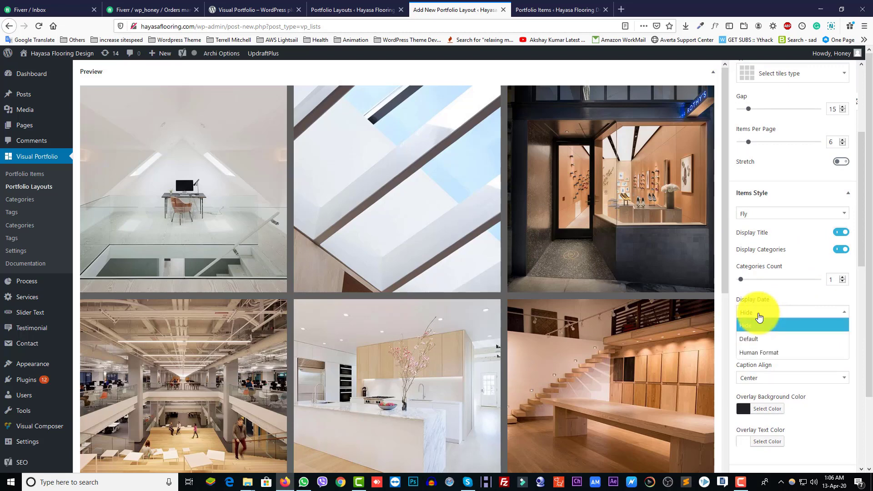
click(759, 320)
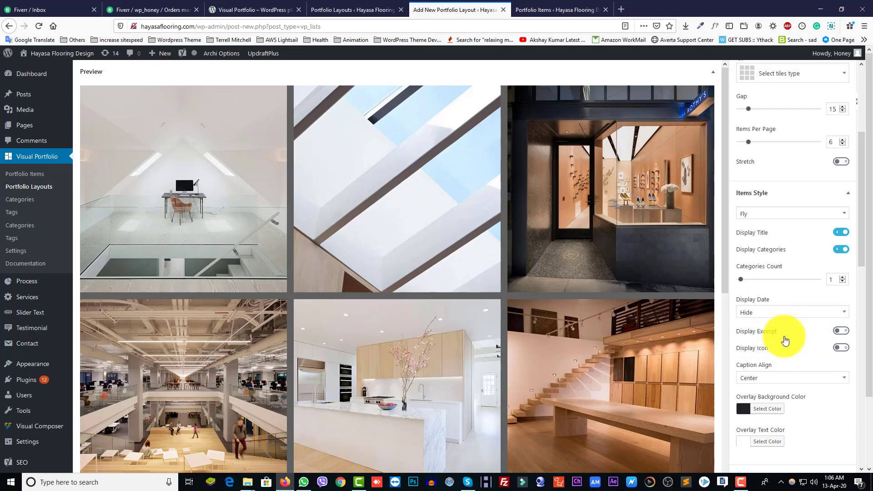
View the Items Click Action and Target choices, keeping the action on URL and the target on Default
scroll(755, 348, down, 1)
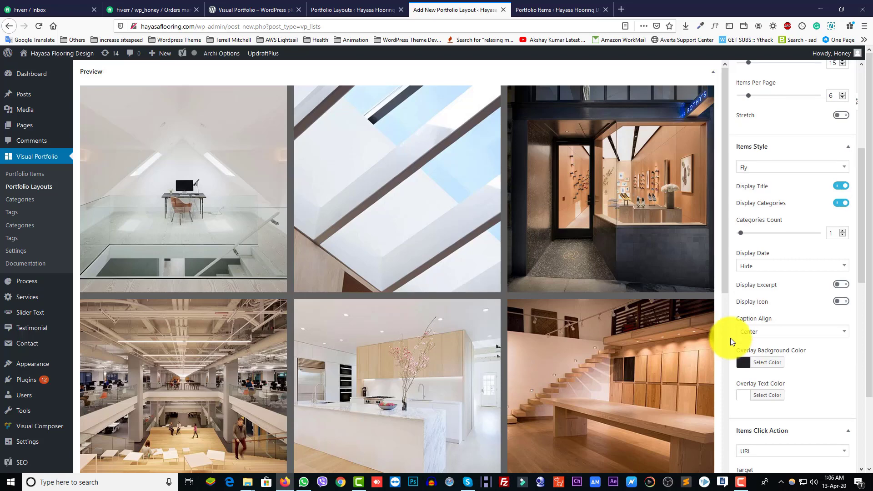
scroll(782, 350, down, 1)
scroll(785, 354, down, 1)
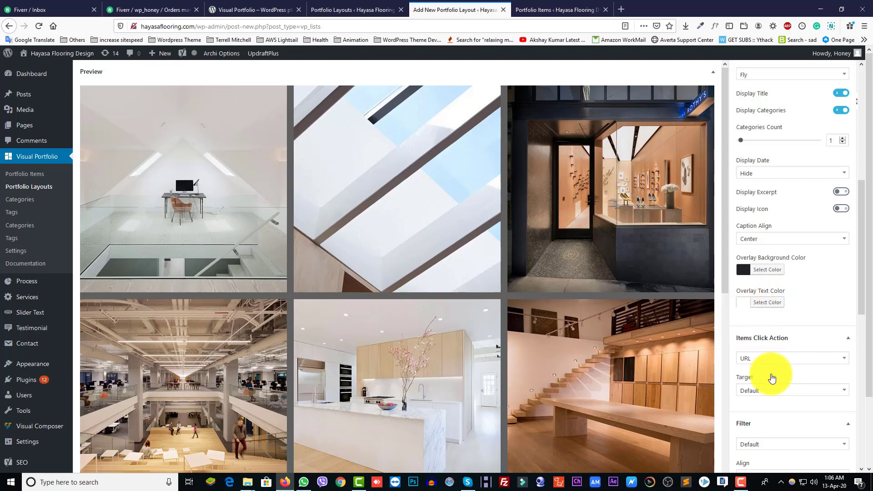
scroll(772, 378, down, 2)
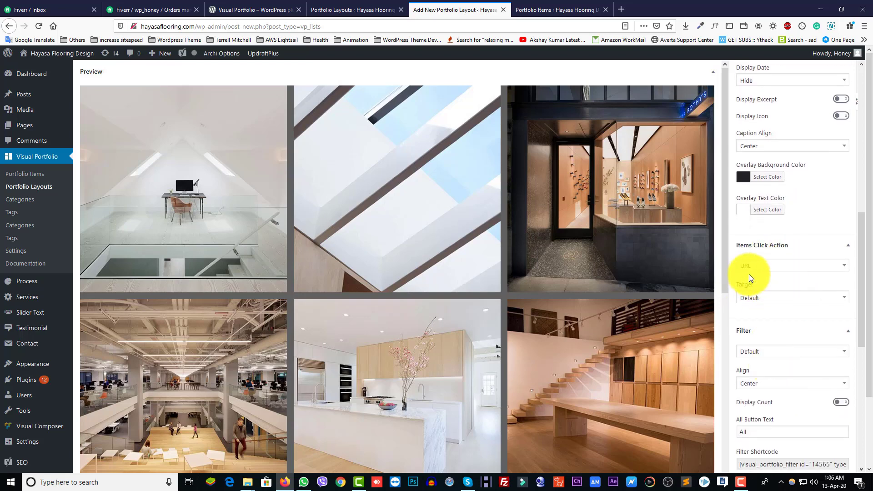
click(765, 268)
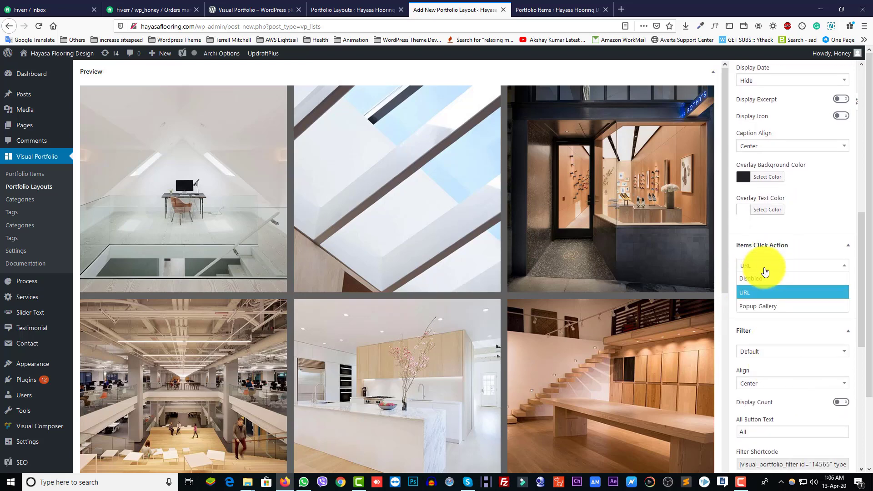
click(765, 269)
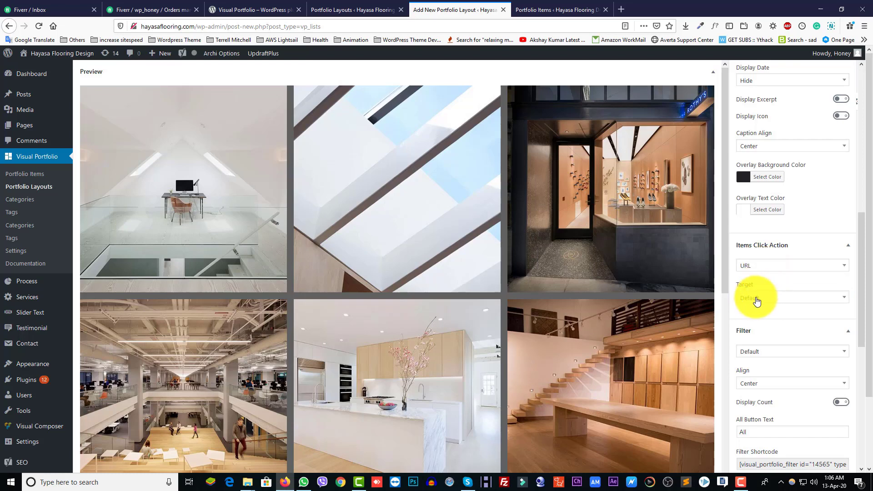
click(757, 299)
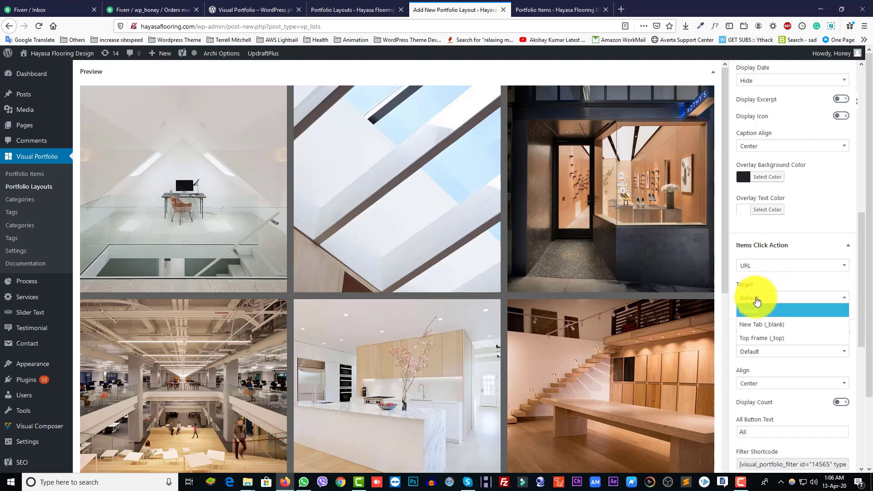
click(757, 310)
Examine the layout's Filter, Sort and Pagination settings and its Content Source options
scroll(777, 327, down, 2)
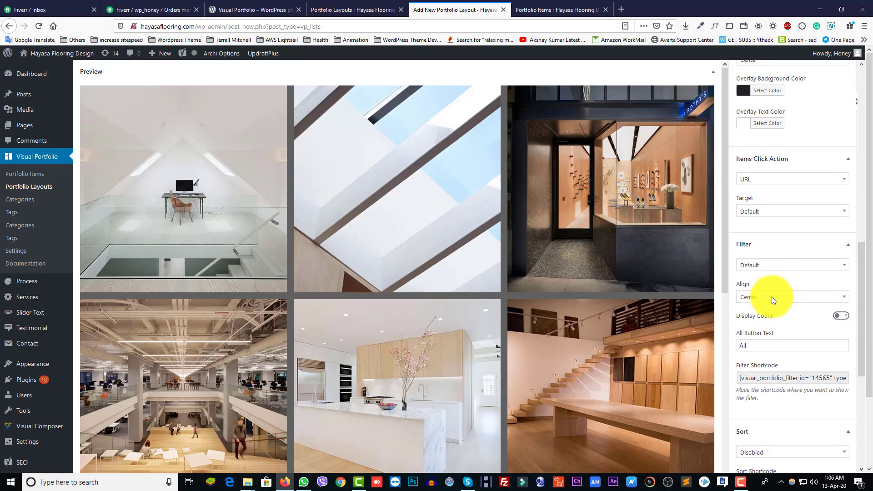
scroll(773, 364, down, 5)
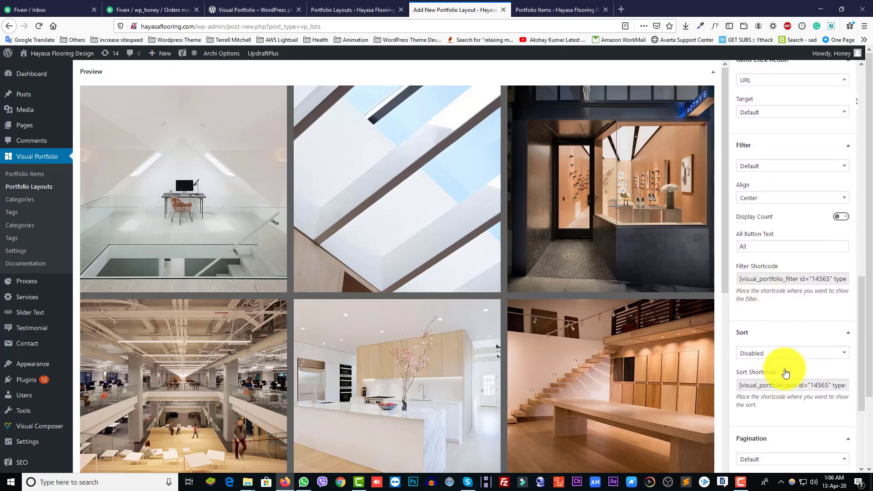
scroll(773, 336, down, 1)
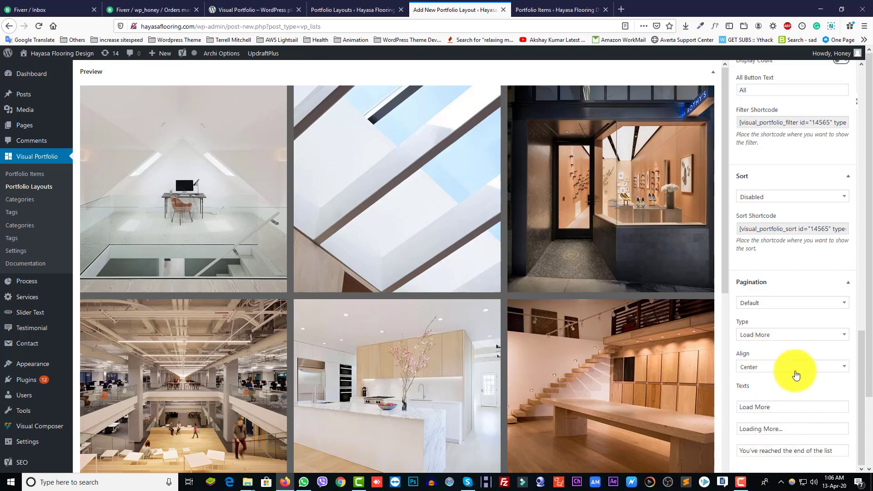
scroll(462, 383, down, 8)
scroll(110, 275, up, 3)
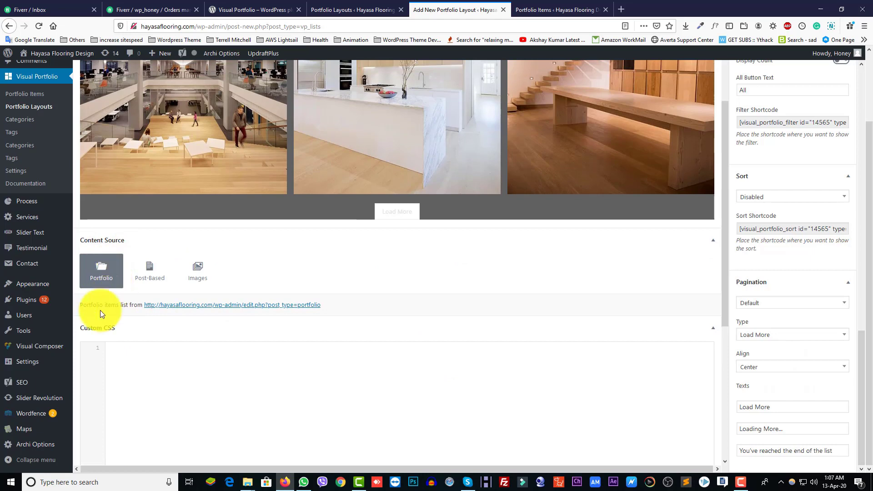
Switch the layout's Content Source to Post-Based and view the Data Source choices, keeping Portfolio
click(155, 278)
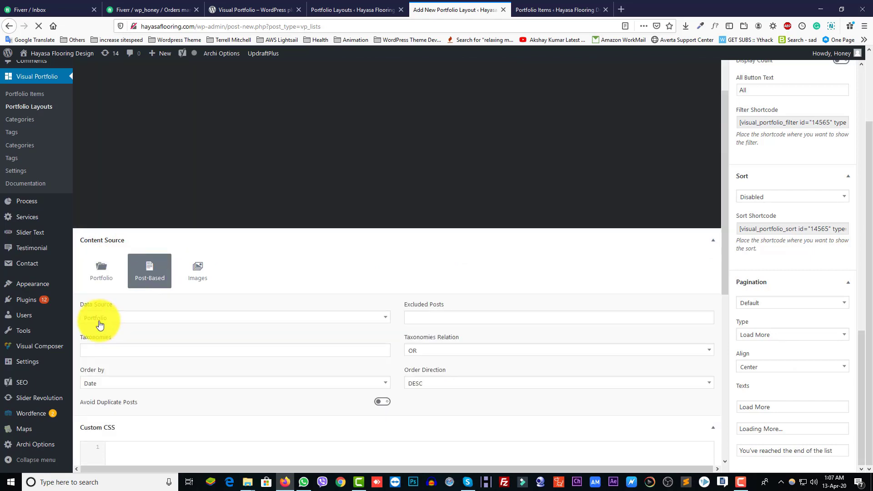
click(136, 322)
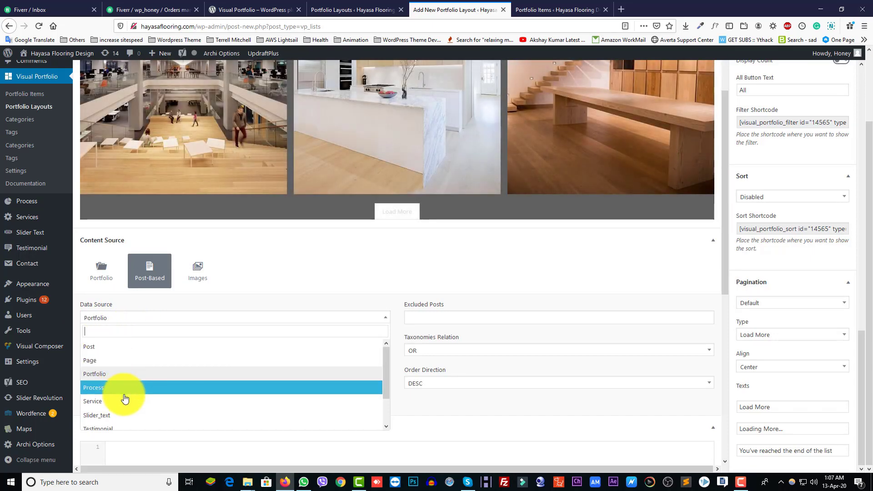
scroll(15, 263, up, 3)
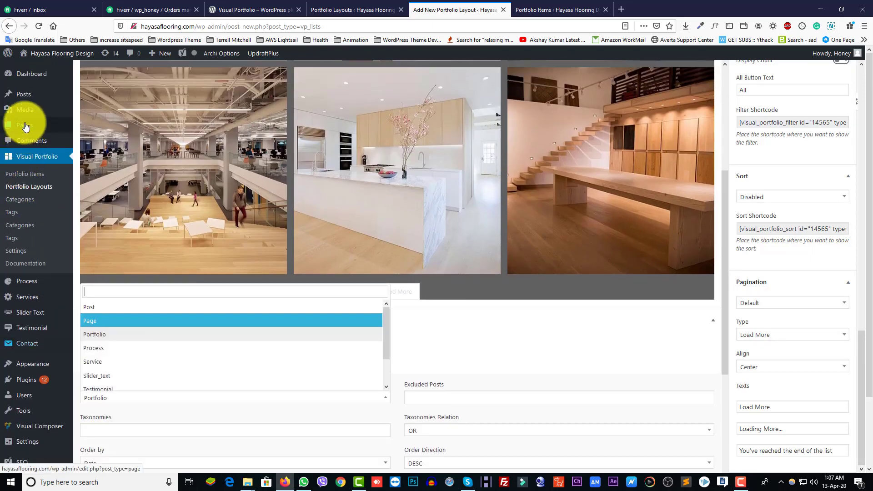
mouse_move(31, 122)
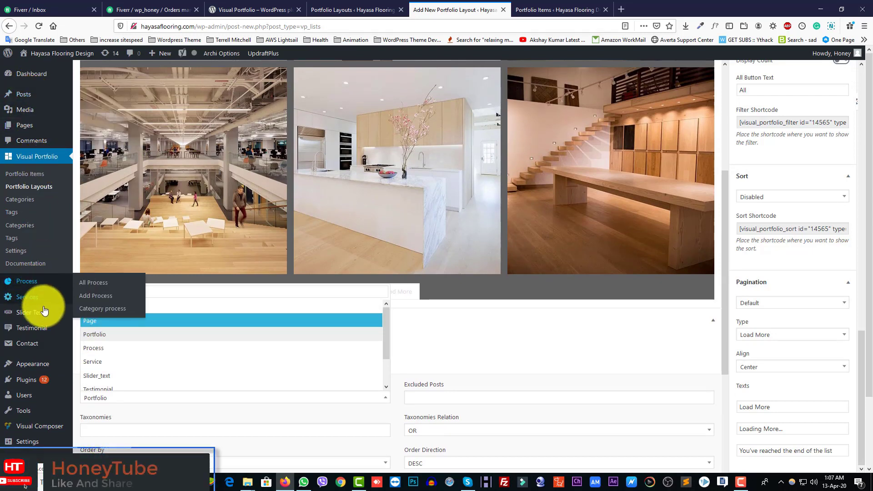
scroll(232, 353, down, 2)
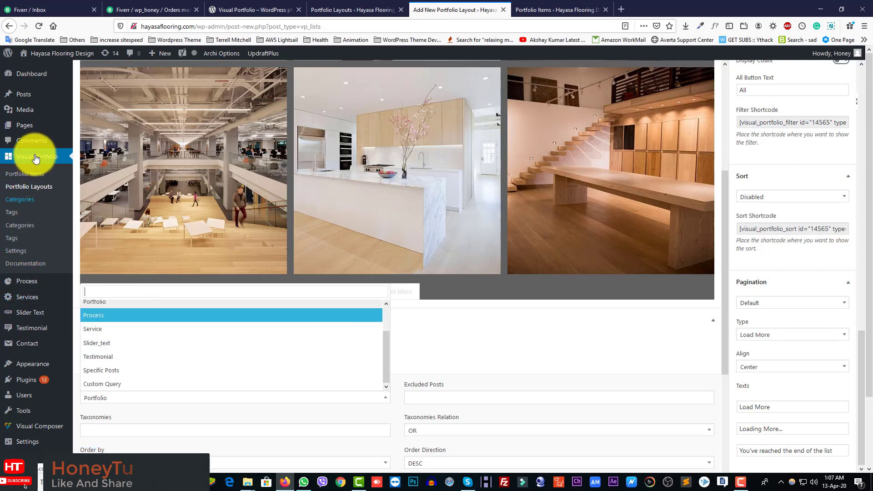
click(414, 329)
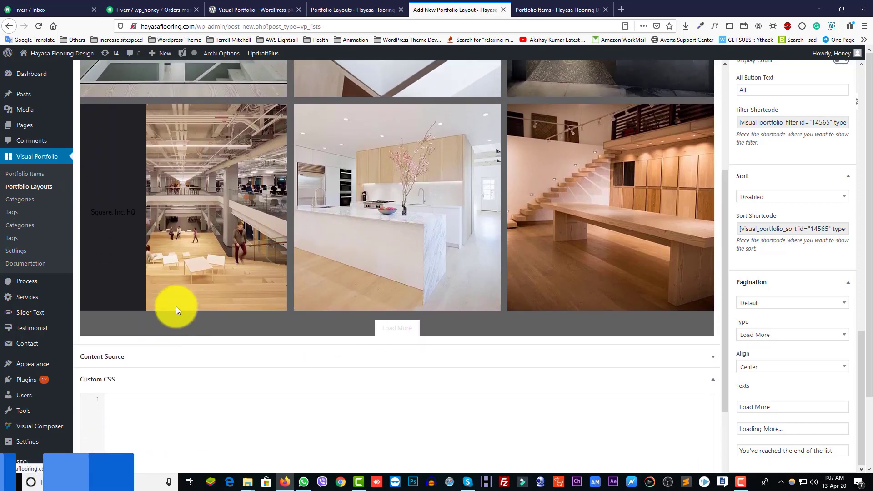
scroll(175, 307, down, 3)
click(169, 226)
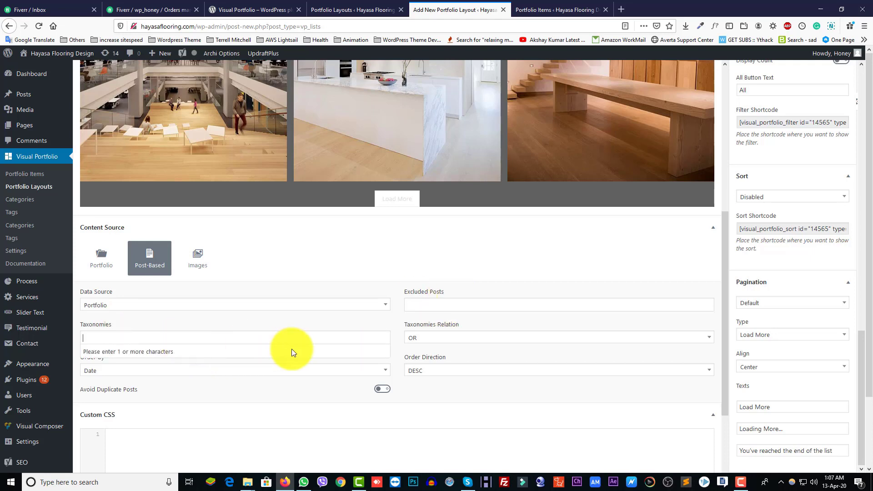
Examine the Post-Based Taxonomies and Taxonomies Relation options, keeping the relation on OR, and look over the Custom CSS section with its available classes
click(376, 321)
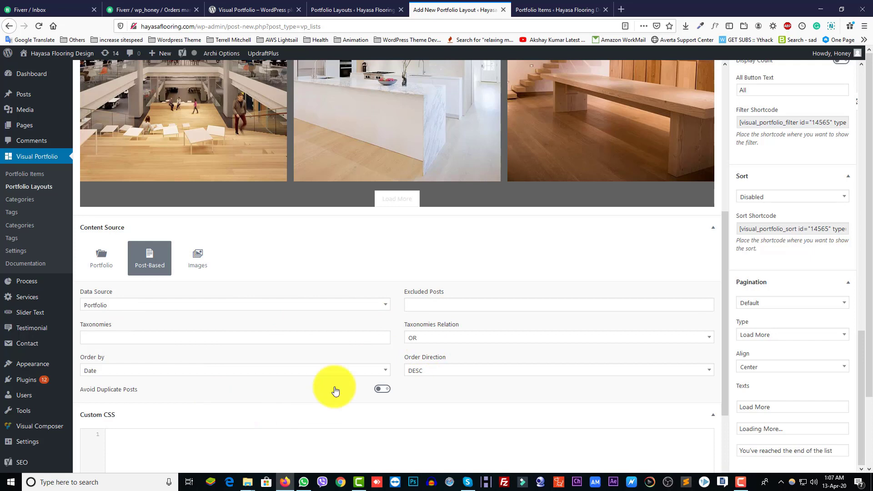
click(436, 339)
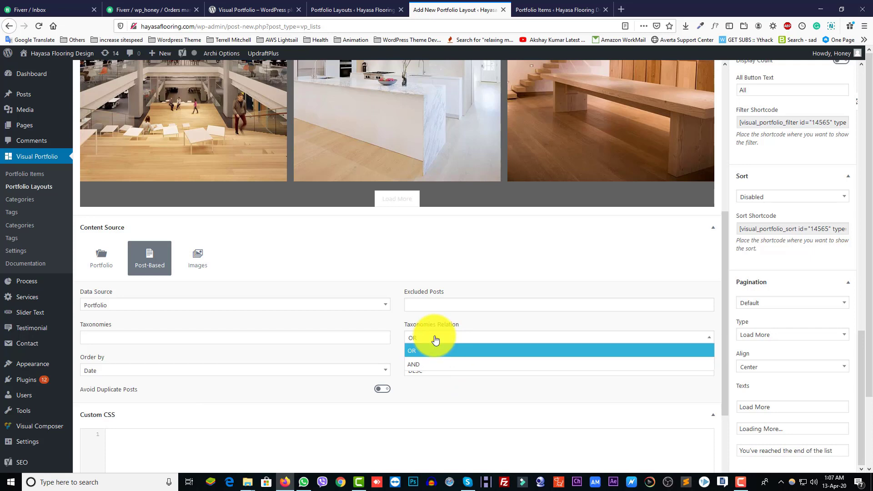
click(391, 357)
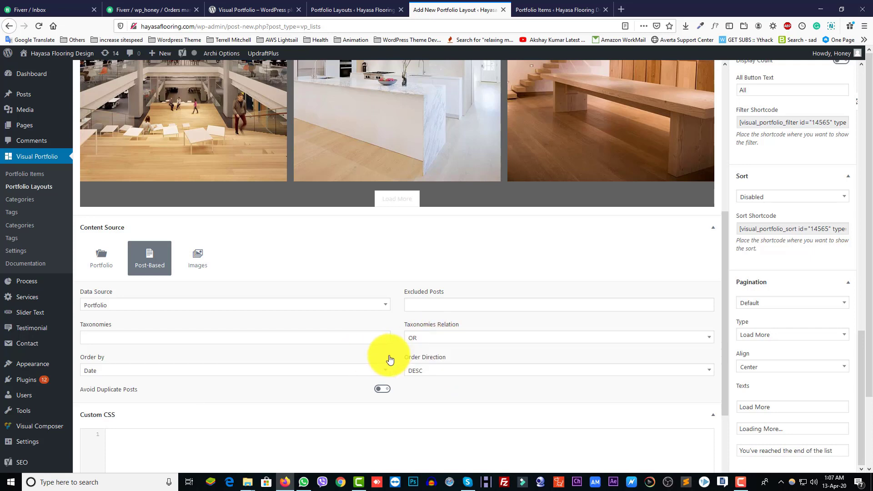
scroll(193, 397, down, 1)
scroll(193, 397, down, 3)
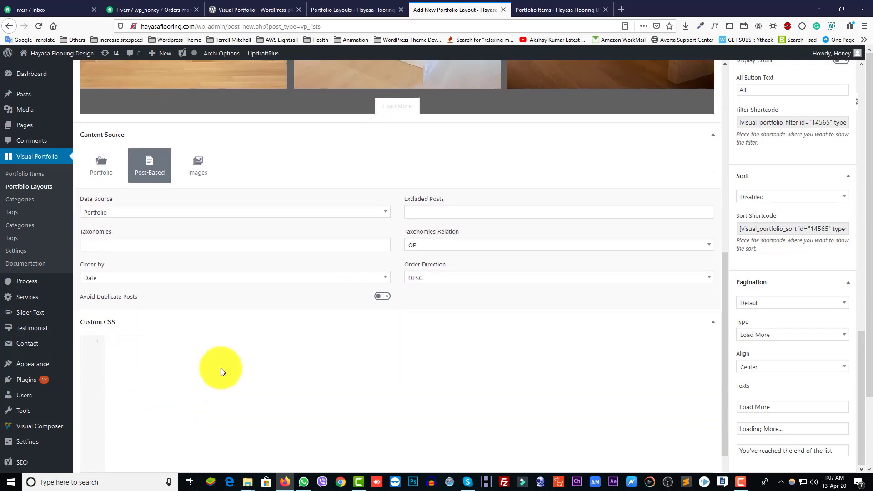
scroll(214, 366, down, 3)
scroll(239, 385, down, 3)
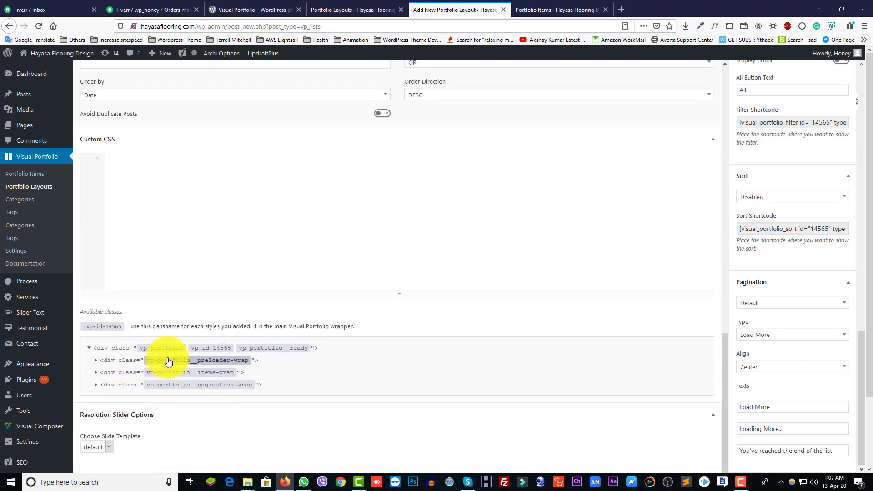
scroll(274, 303, up, 6)
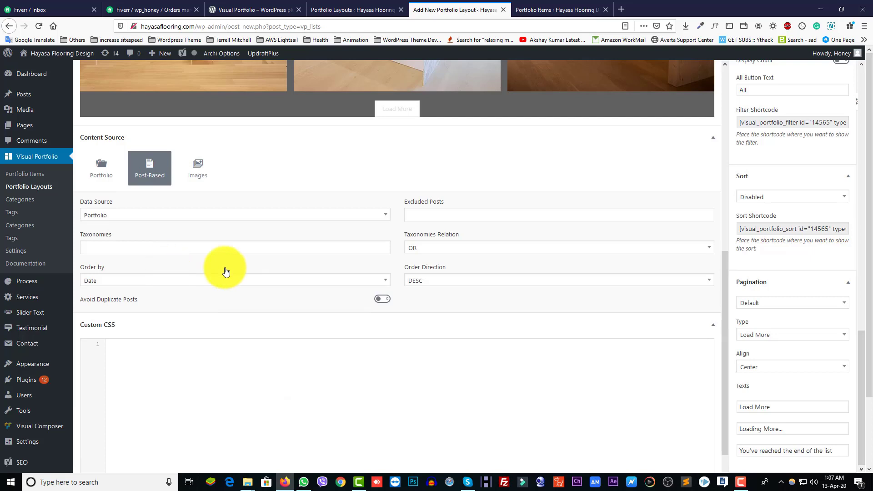
scroll(259, 282, up, 3)
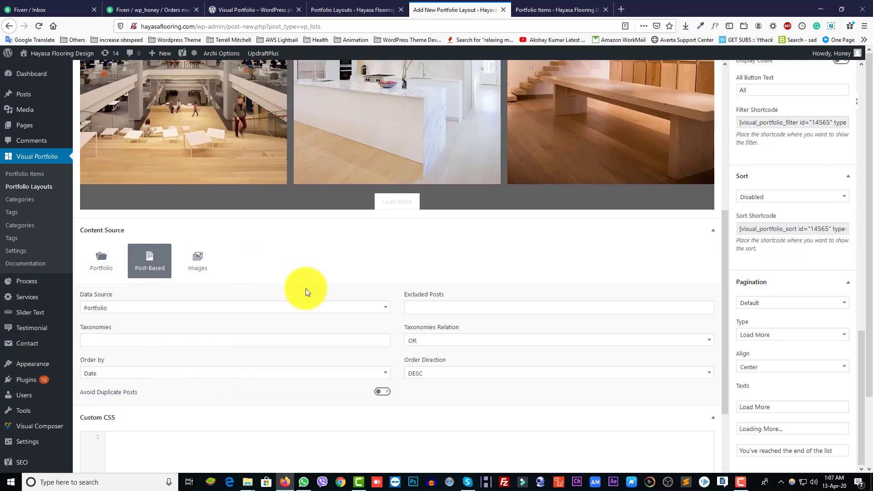
Switch the Content Source to Images and view the media library and file upload options without adding an image
click(202, 264)
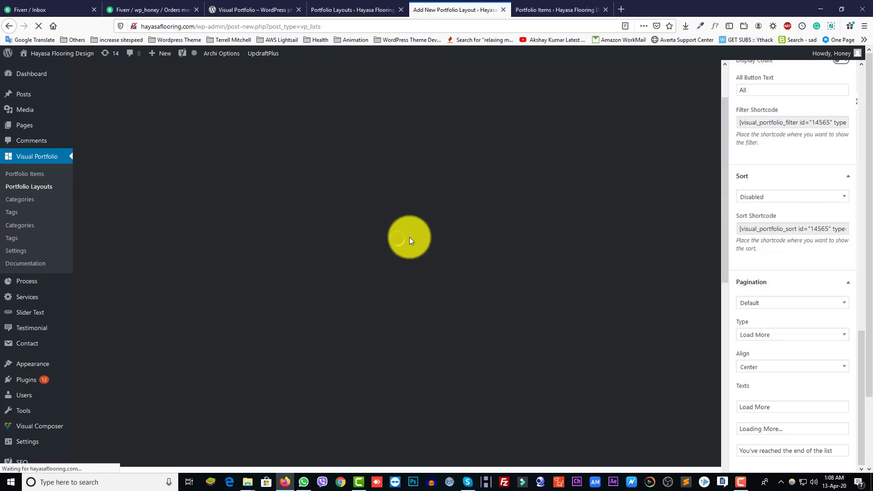
scroll(347, 332, down, 7)
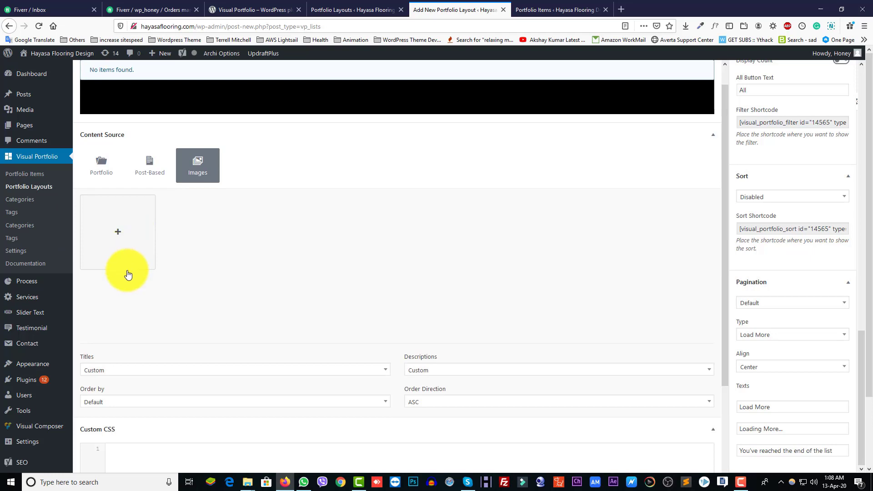
click(117, 232)
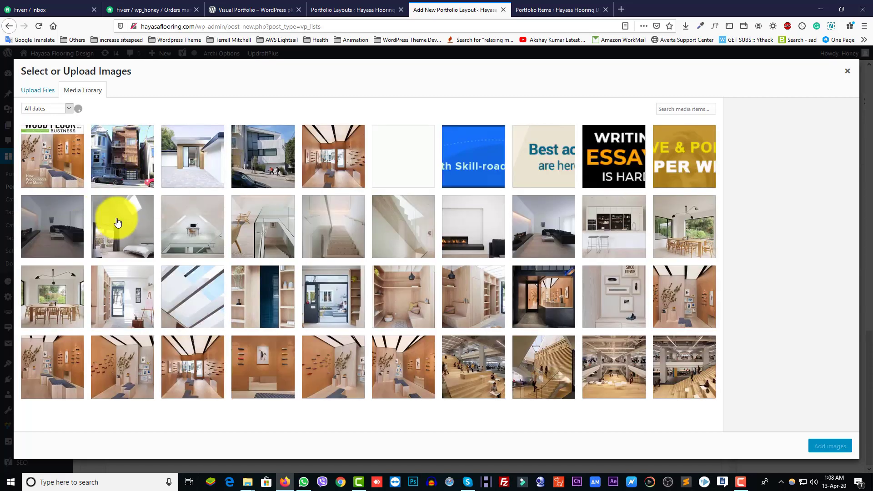
click(98, 173)
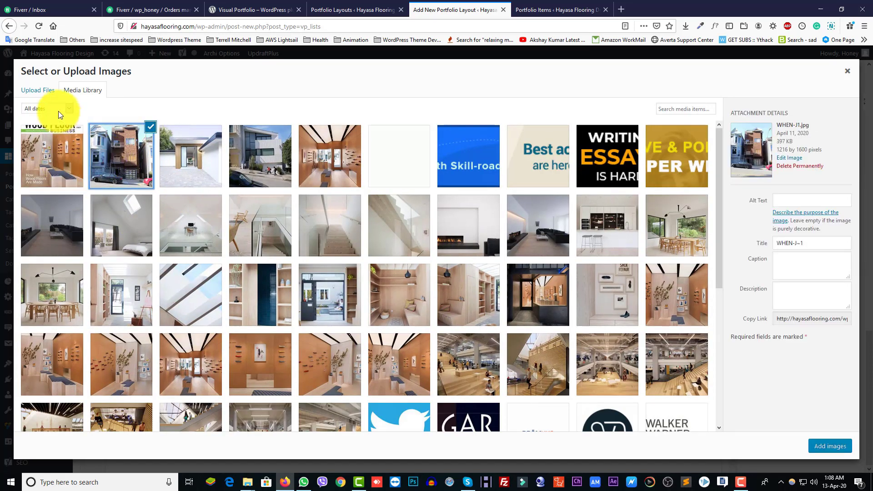
click(46, 90)
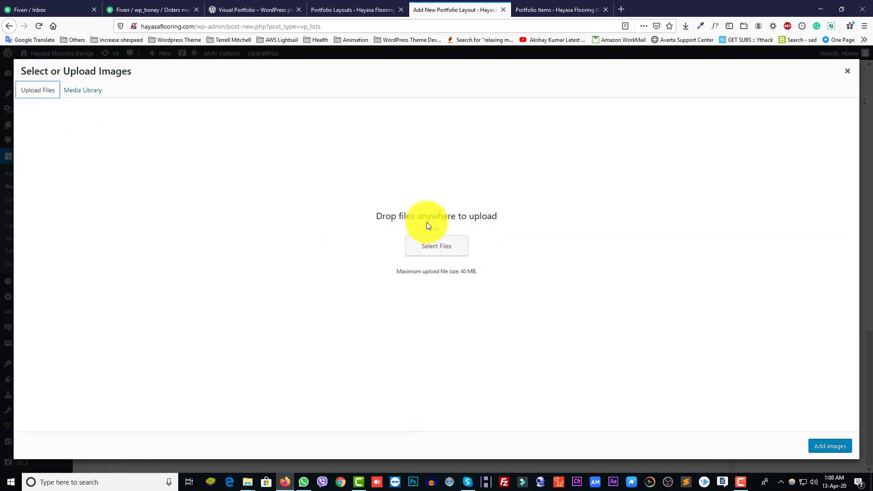
click(847, 71)
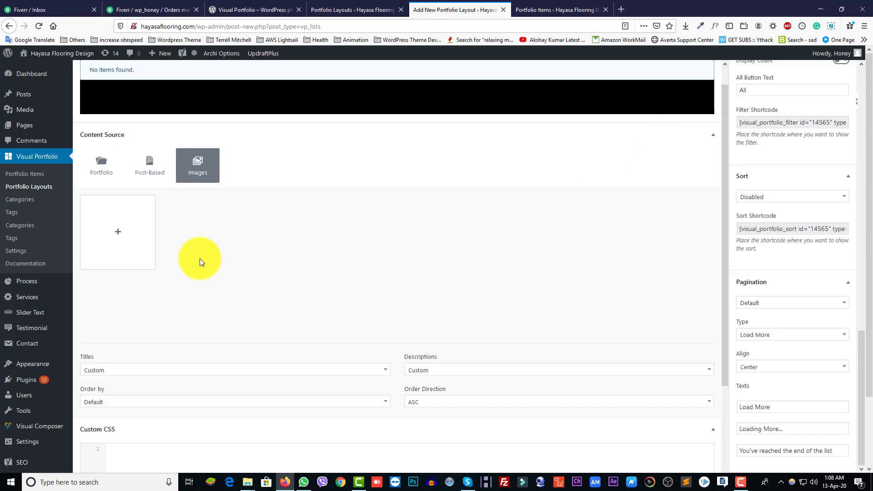
Add the WHEN-J1.jpg house image from the media library to the layout's image source
click(112, 229)
click(77, 91)
click(109, 176)
click(109, 176)
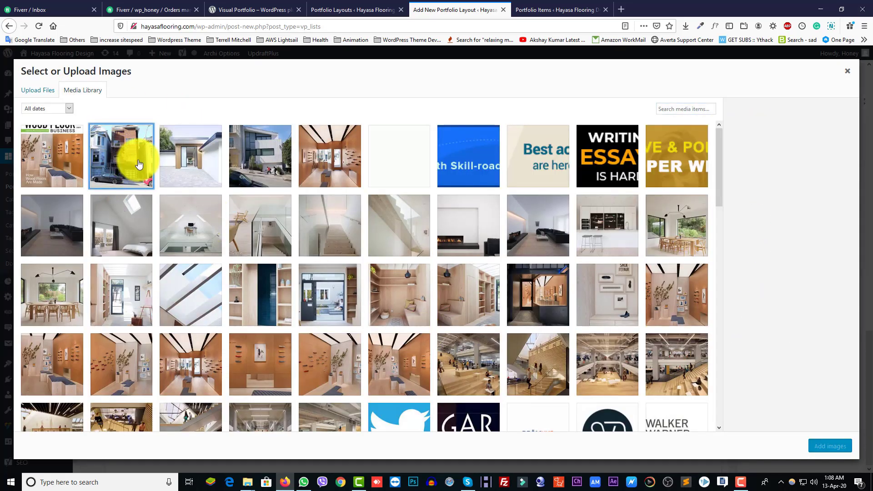
click(139, 165)
click(821, 446)
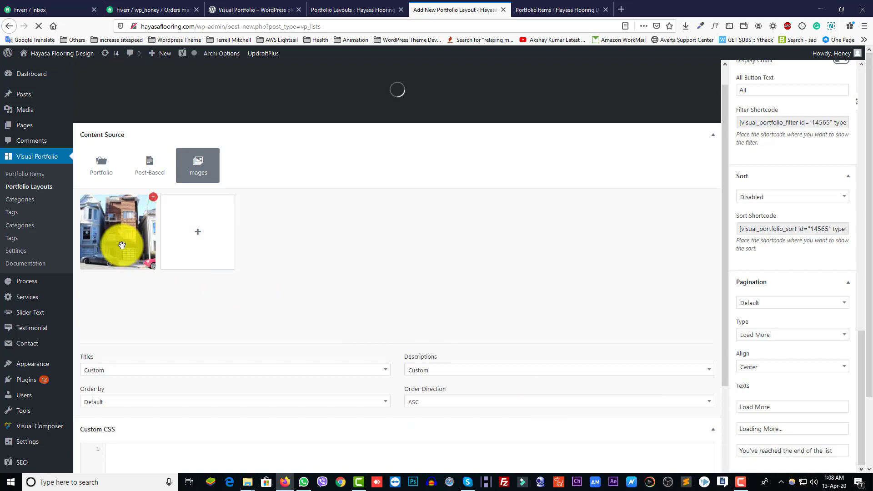
Examine the added image's title, description, categories, format and URL fields, the Items Style settings and the layout preview
click(121, 217)
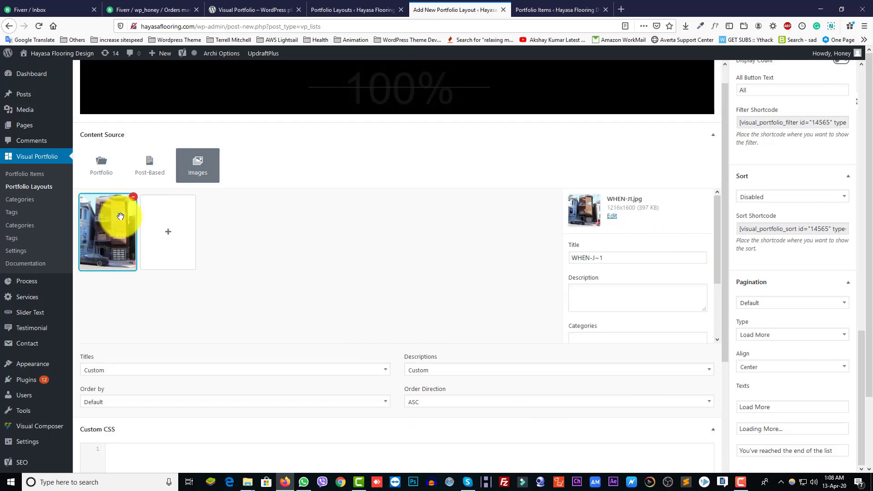
scroll(550, 396, down, 3)
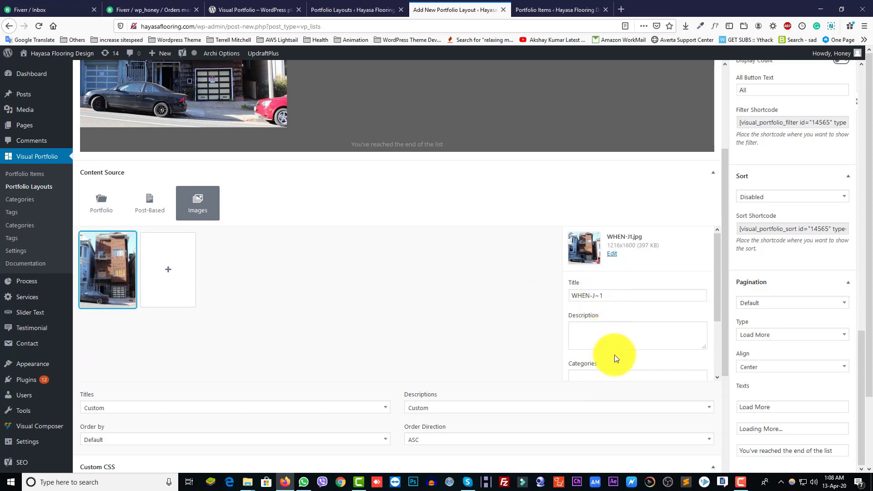
scroll(614, 355, down, 3)
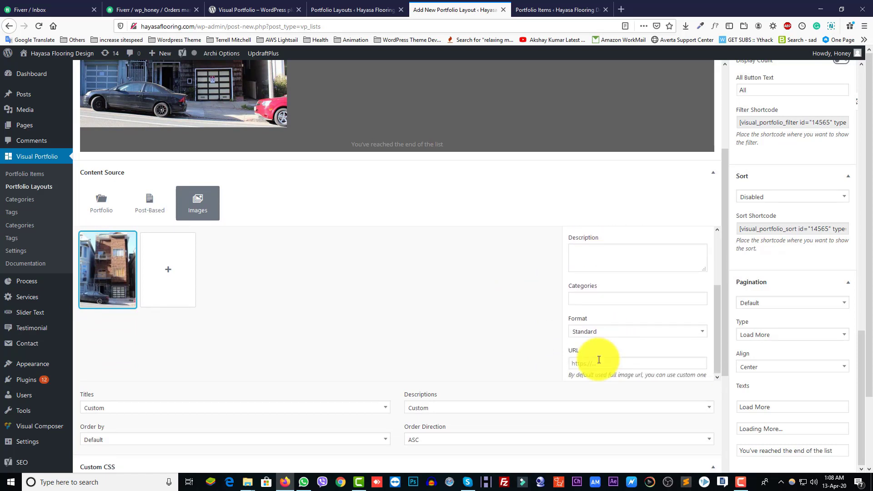
scroll(361, 329, down, 3)
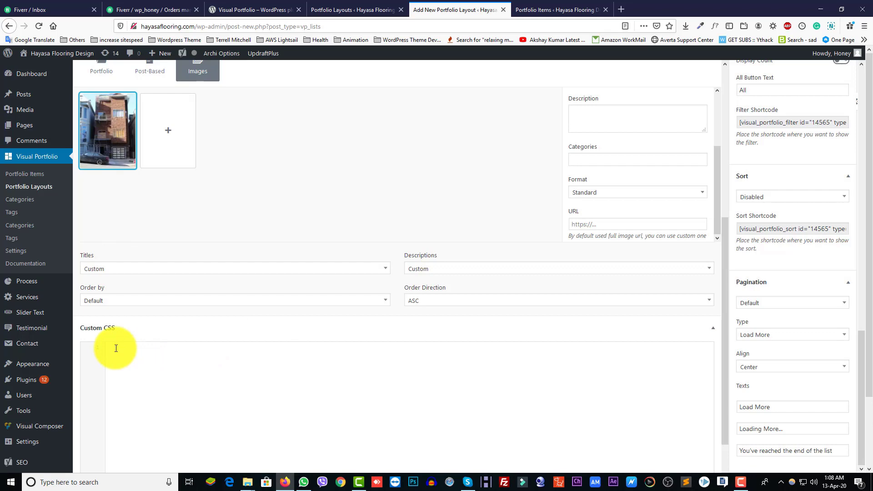
scroll(783, 336, up, 8)
scroll(794, 329, up, 5)
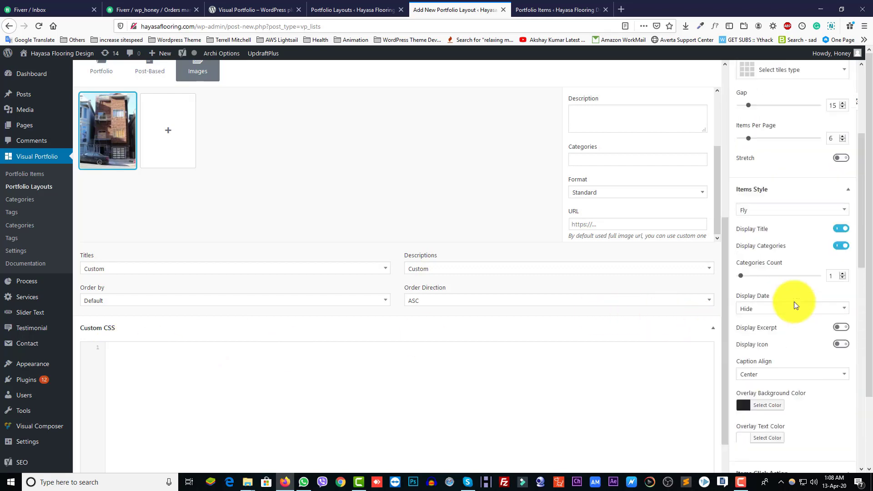
scroll(434, 323, up, 2)
scroll(254, 325, up, 4)
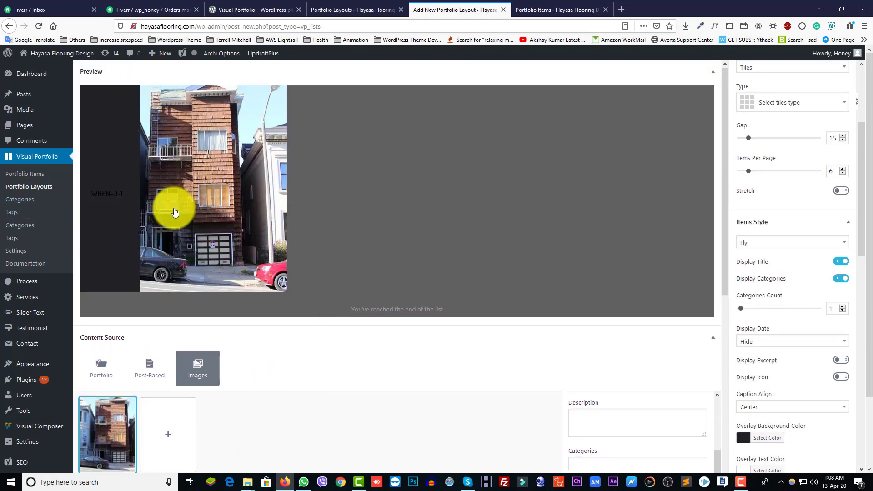
Leave the new layout without saving it and return to the Portfolio Layouts list
click(504, 10)
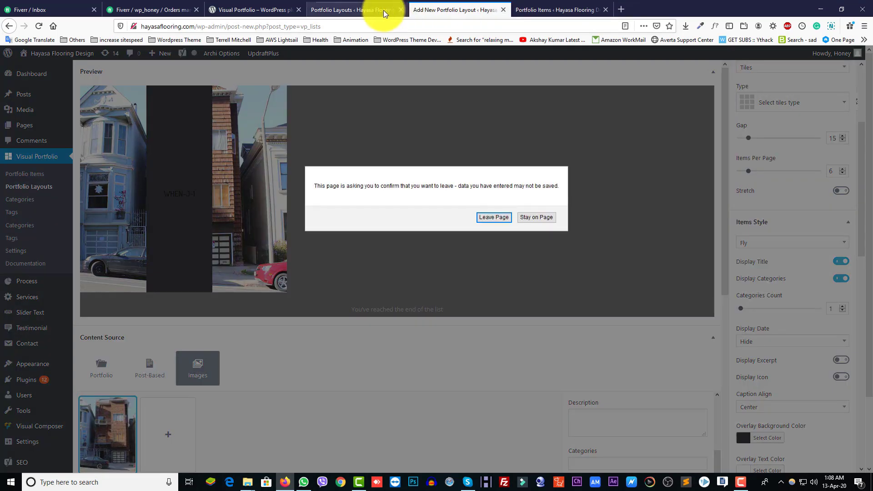
click(496, 218)
click(340, 10)
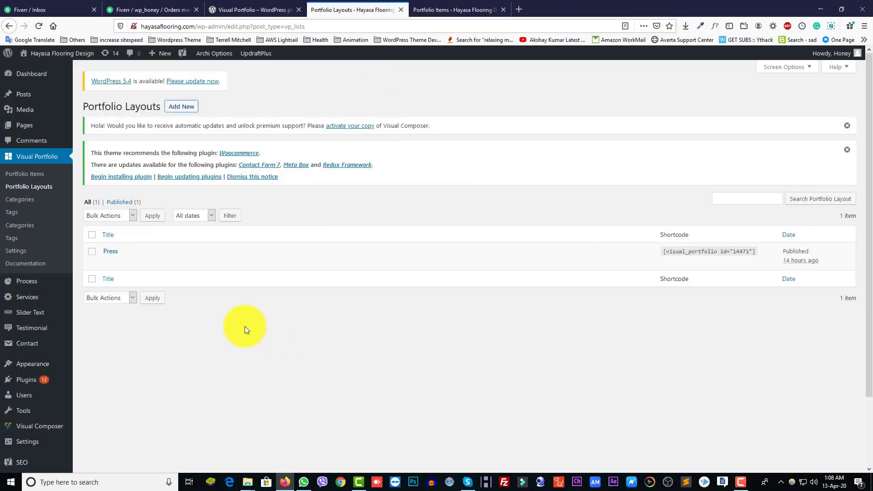
Open the existing Press portfolio layout for editing in a new browser tab
right_click(106, 266)
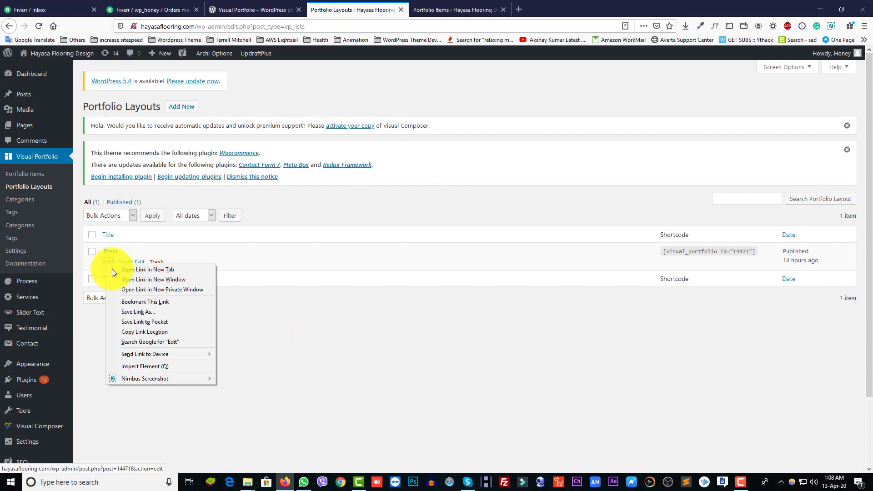
click(115, 270)
click(450, 13)
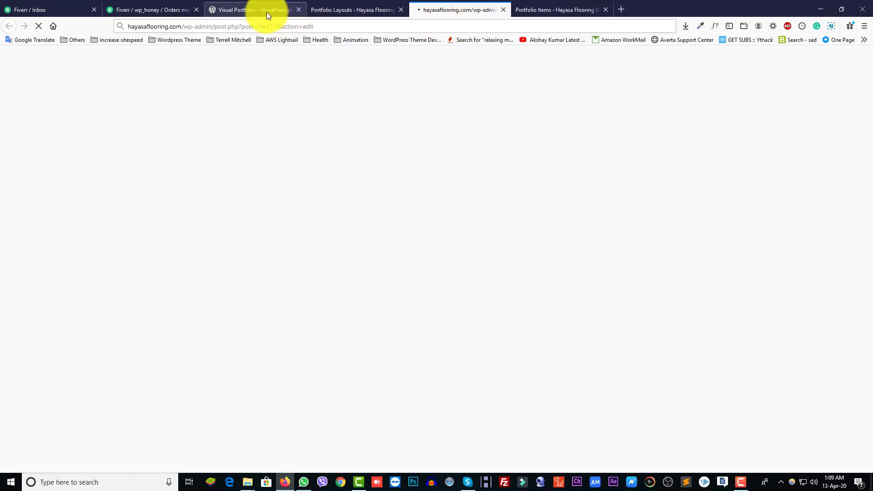
click(266, 12)
click(454, 14)
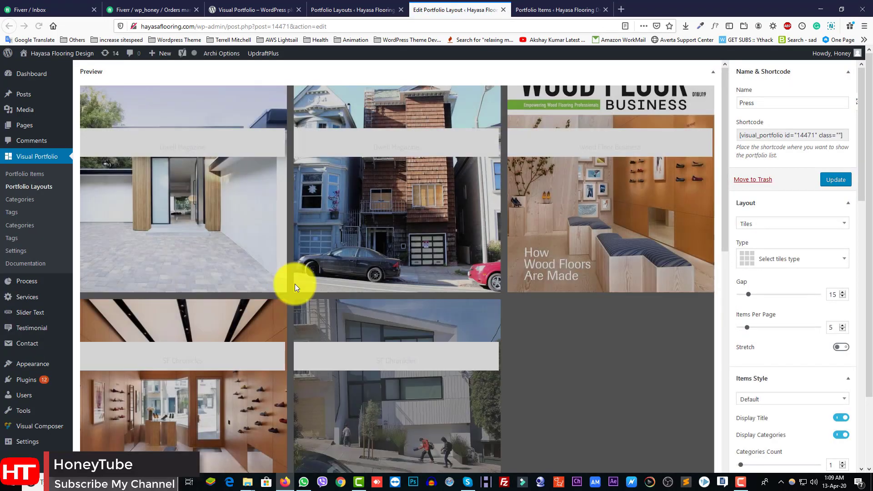
Examine the Press layout's Images content source, its ordering options and the Custom CSS section
scroll(422, 370, down, 5)
scroll(387, 364, down, 3)
scroll(273, 296, up, 2)
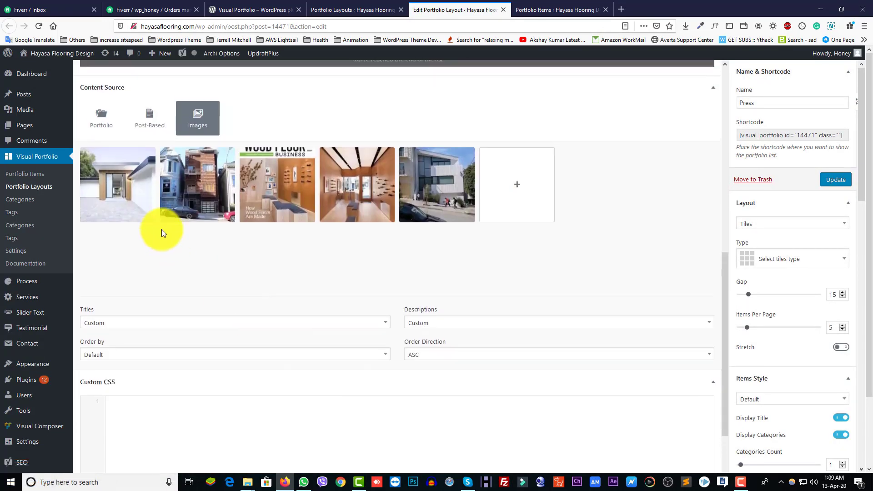
scroll(318, 310, down, 4)
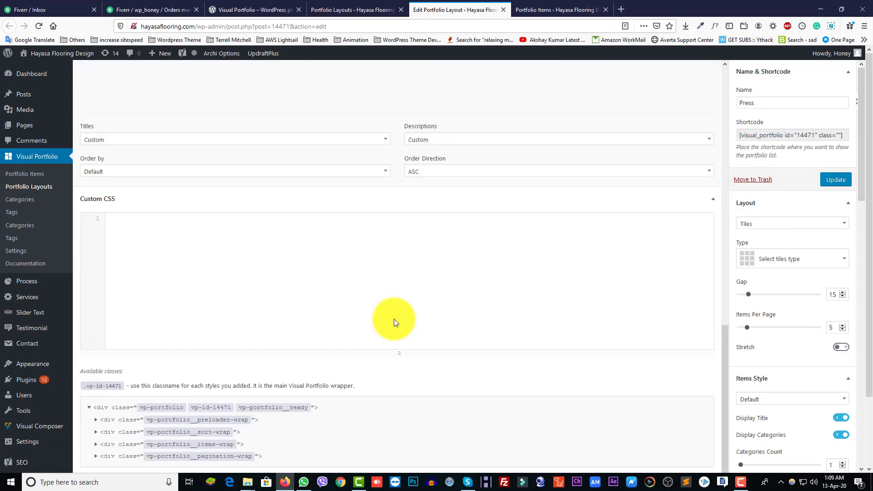
Examine the Press layout's ordering options, Custom CSS section, Items Style and click action settings, shortcode and Images content source
scroll(228, 296, up, 5)
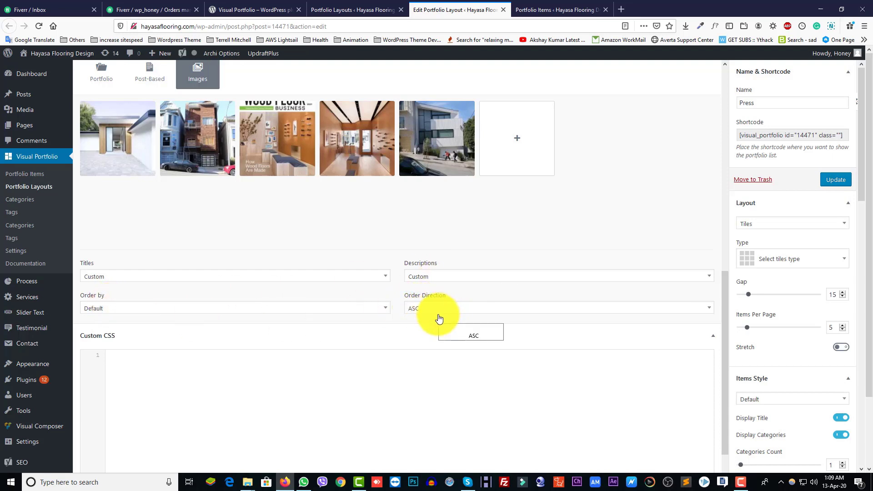
scroll(205, 370, down, 3)
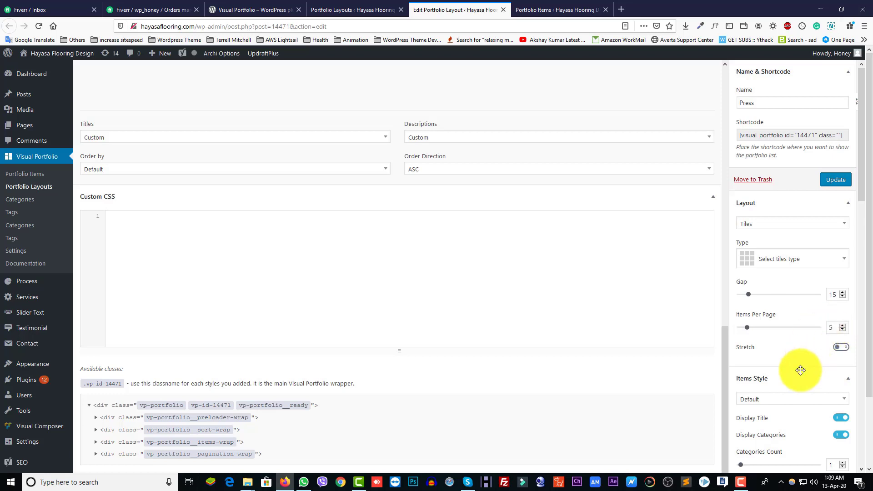
scroll(792, 372, down, 1)
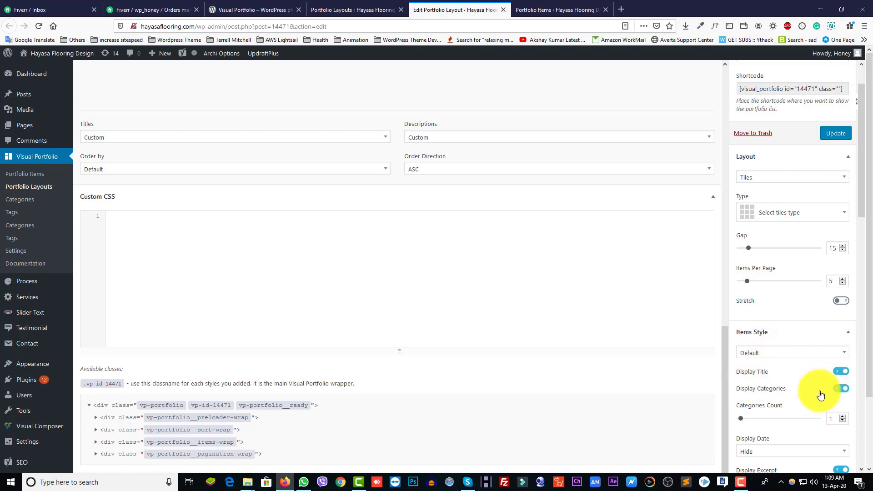
scroll(799, 394, down, 6)
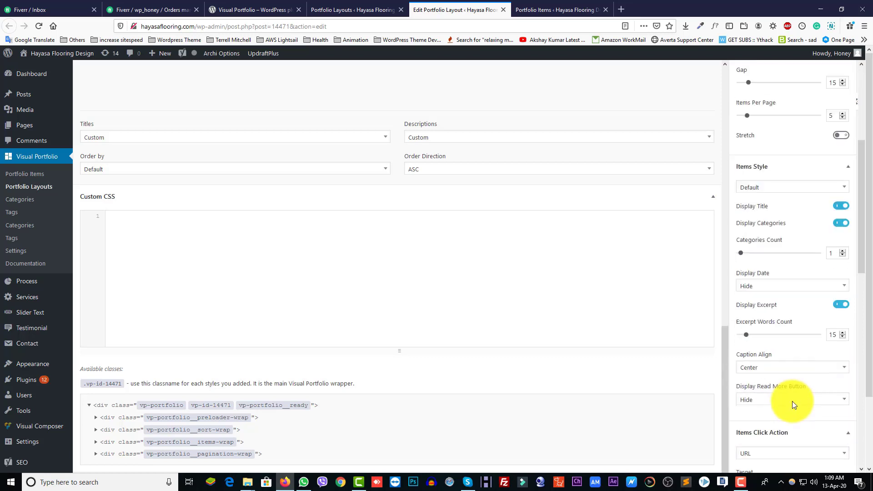
scroll(803, 385, down, 3)
scroll(803, 385, up, 10)
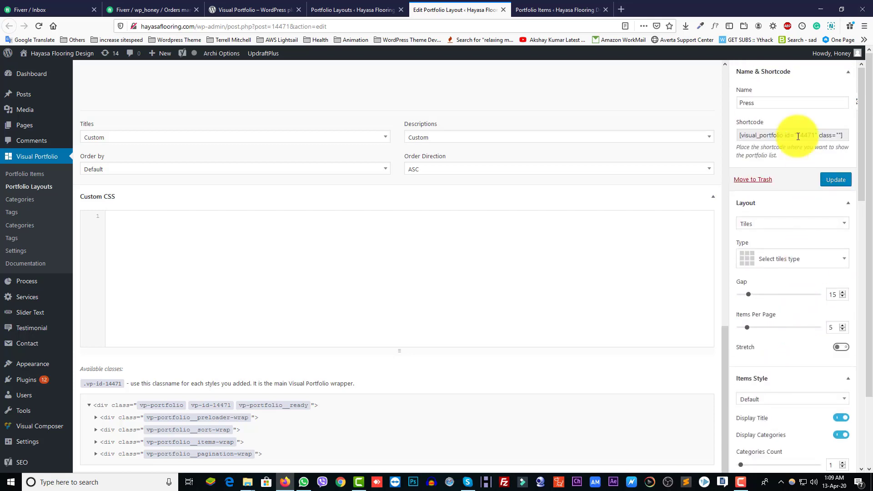
scroll(291, 274, up, 4)
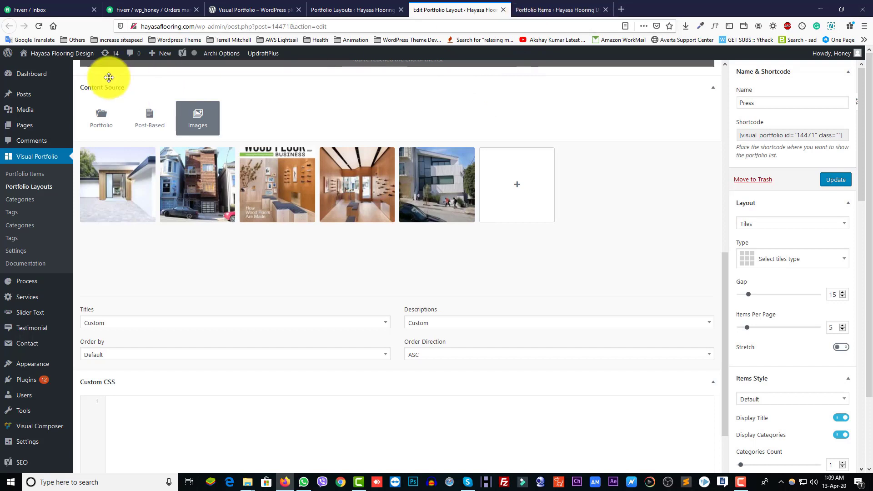
Open the live site's /press/ page in a new browser tab and look at the first portfolio item's title
right_click(46, 56)
click(82, 69)
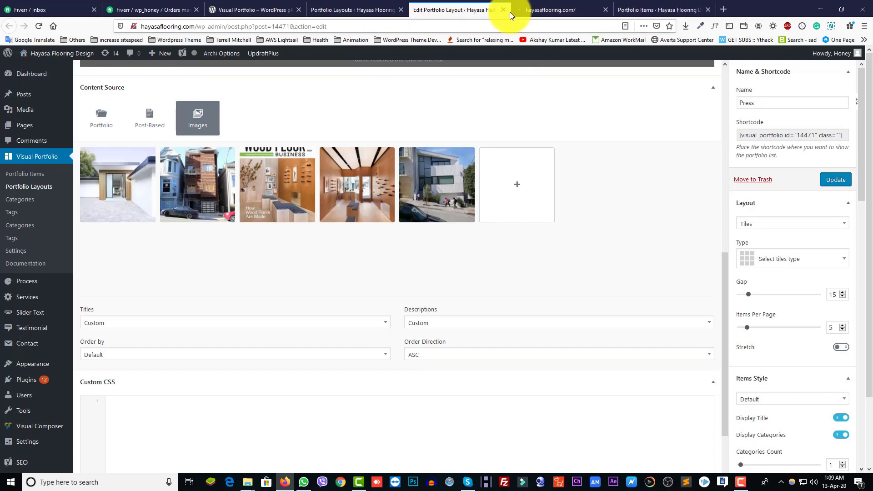
key(ctrl+Tab)
click(211, 27)
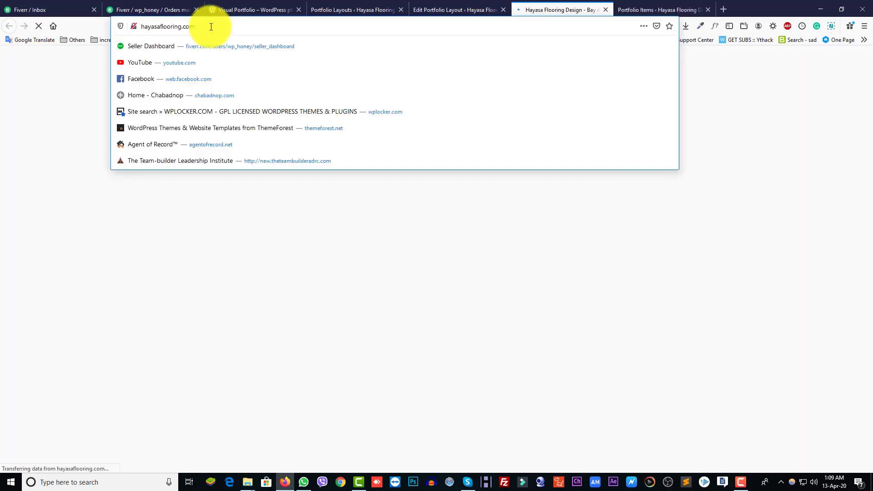
text(/pr)
key(Return)
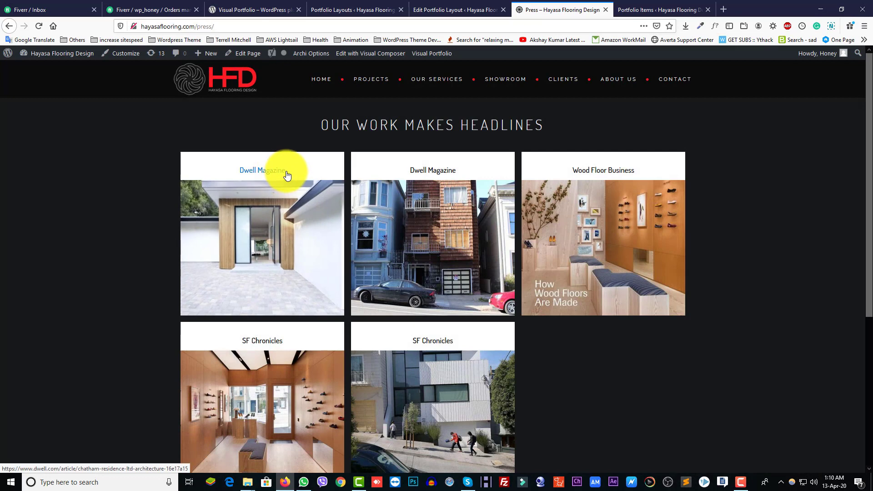
drag(286, 175, 246, 175)
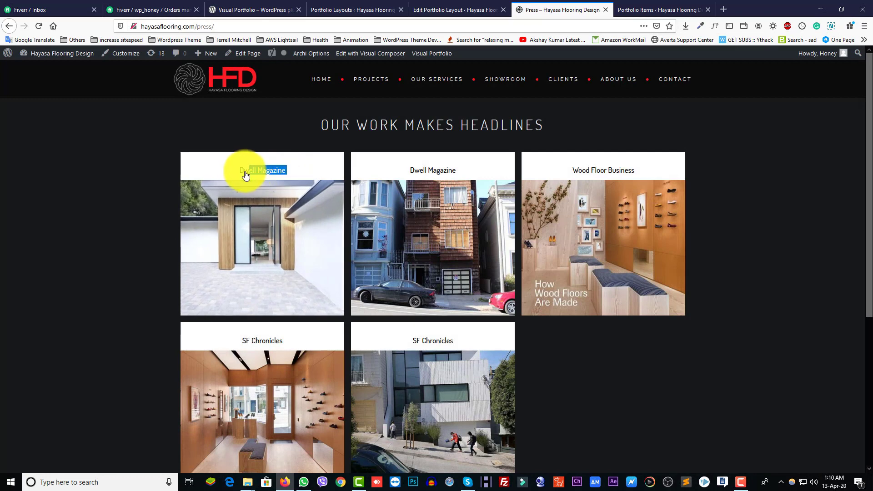
Open the WordPress Pages list in a new browser tab and search it for "press"
click(323, 10)
right_click(32, 124)
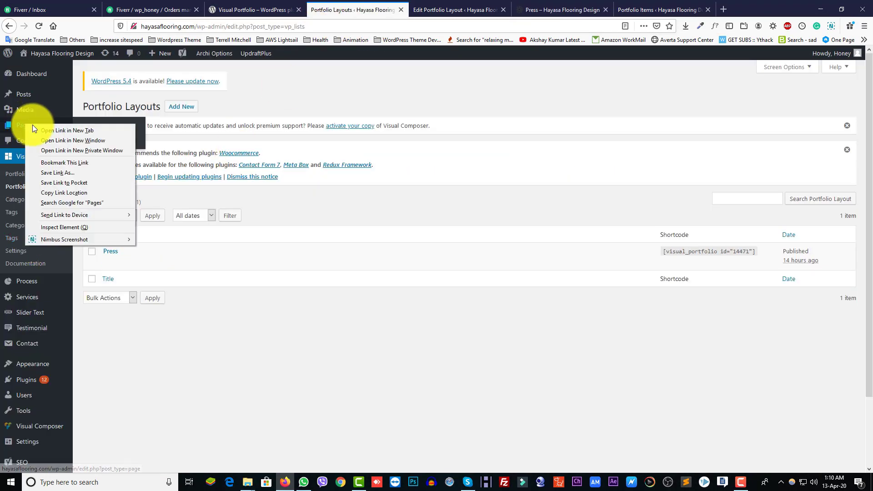
click(72, 129)
click(412, 7)
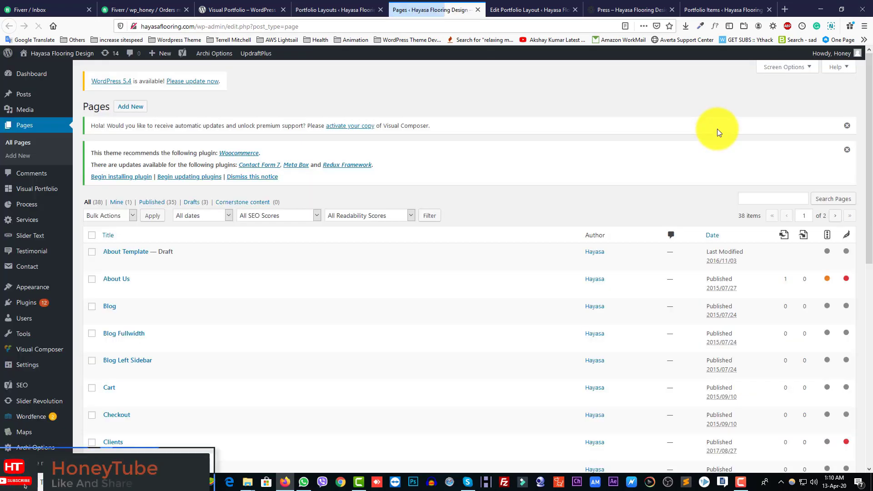
click(765, 199)
text(press)
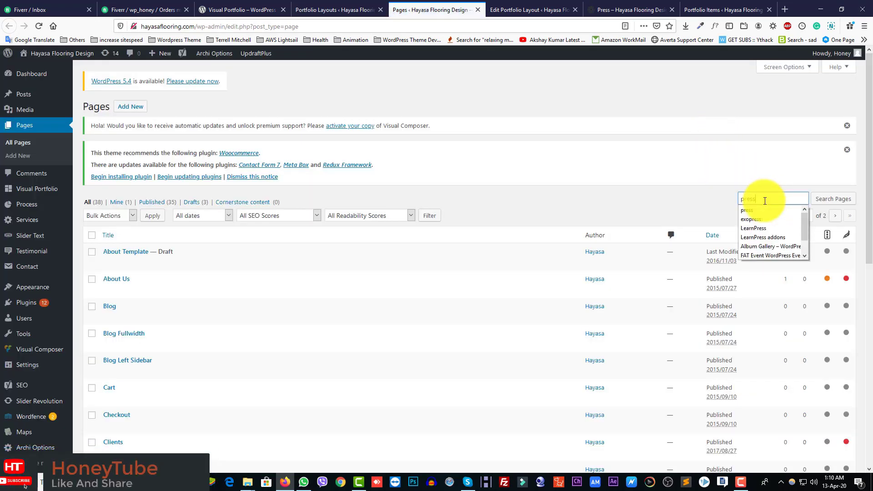
key(Return)
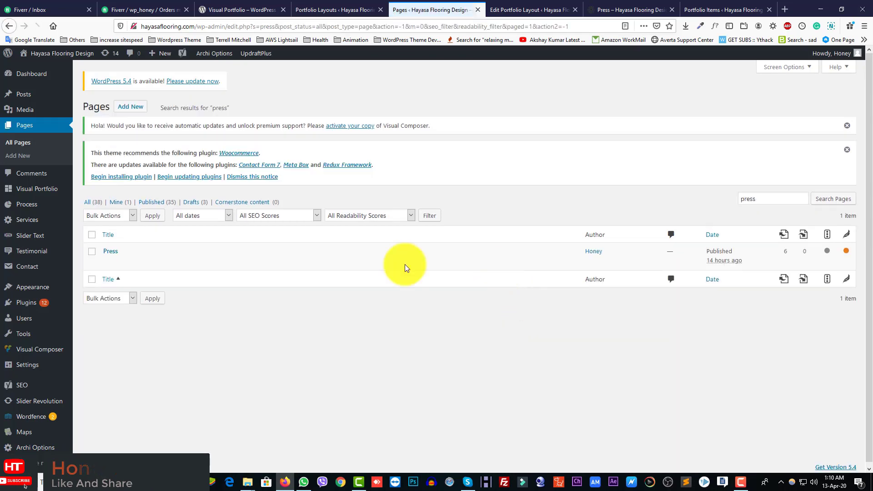
Open the Press page for editing in a new browser tab and examine its Visual Portfolio element
right_click(108, 263)
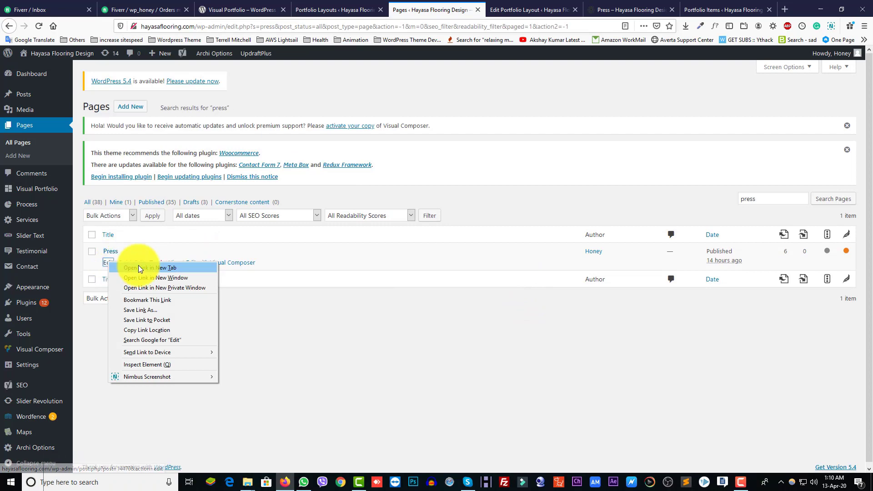
click(117, 269)
click(476, 12)
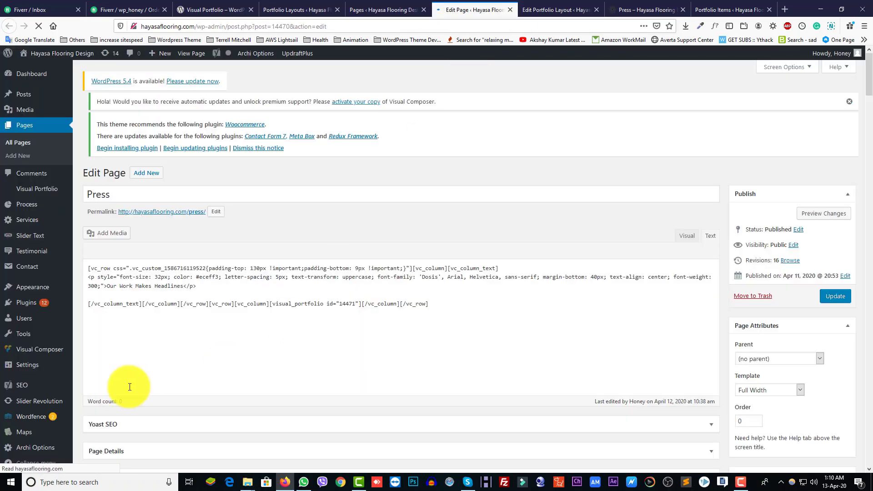
scroll(318, 275, down, 3)
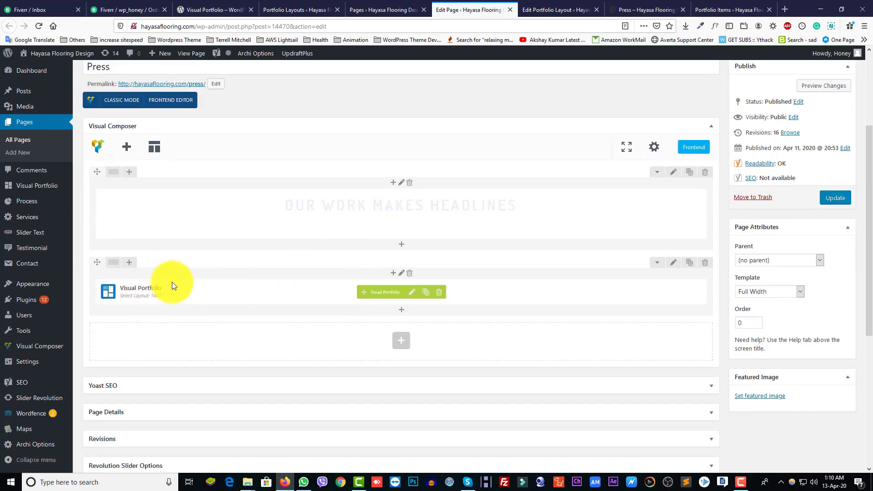
mouse_move(36, 347)
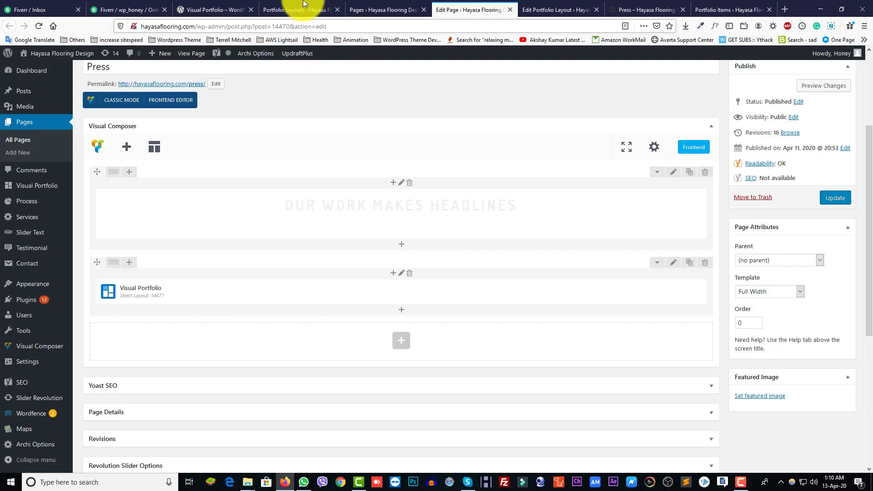
Set the first image's description to "Description Here" in the Press layout and update the layout
click(544, 10)
click(636, 12)
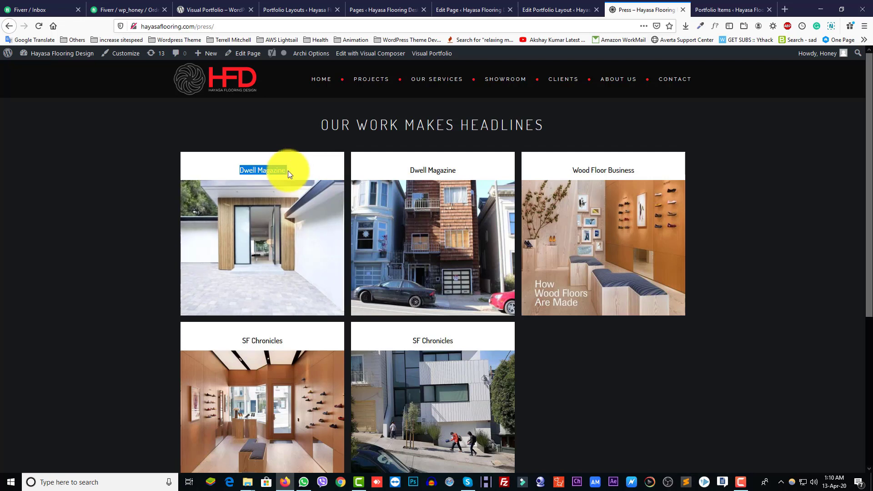
click(539, 9)
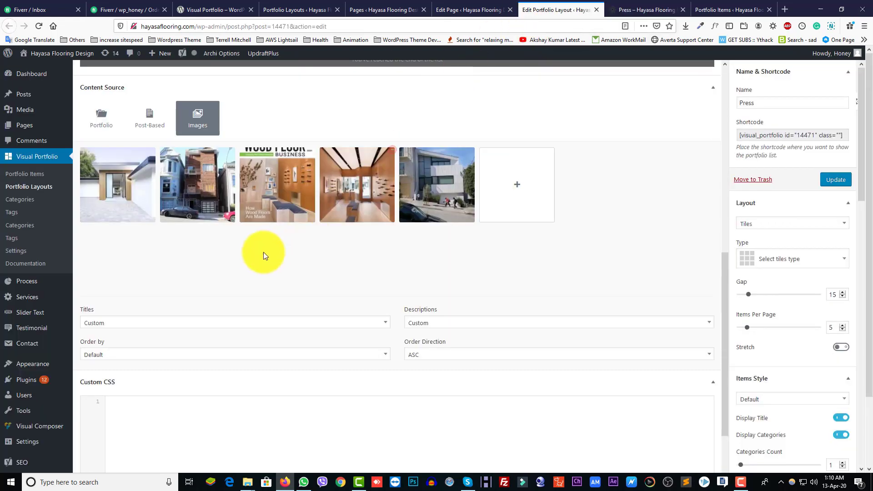
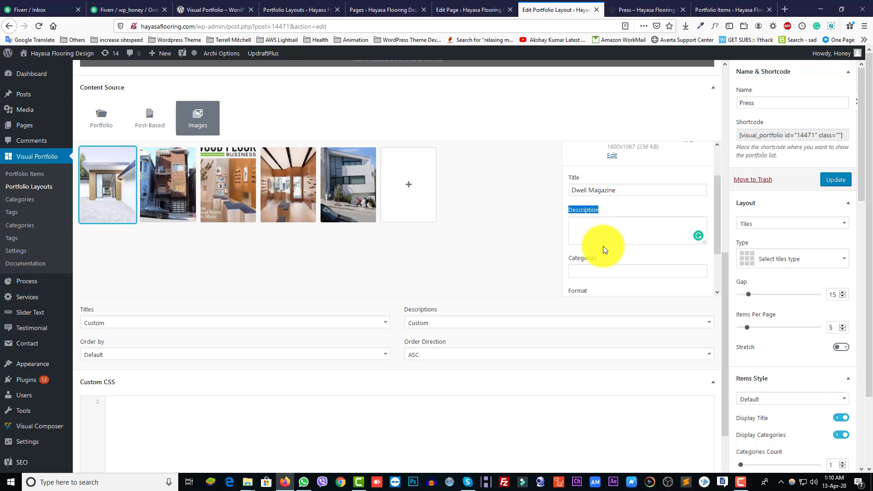
click(604, 224)
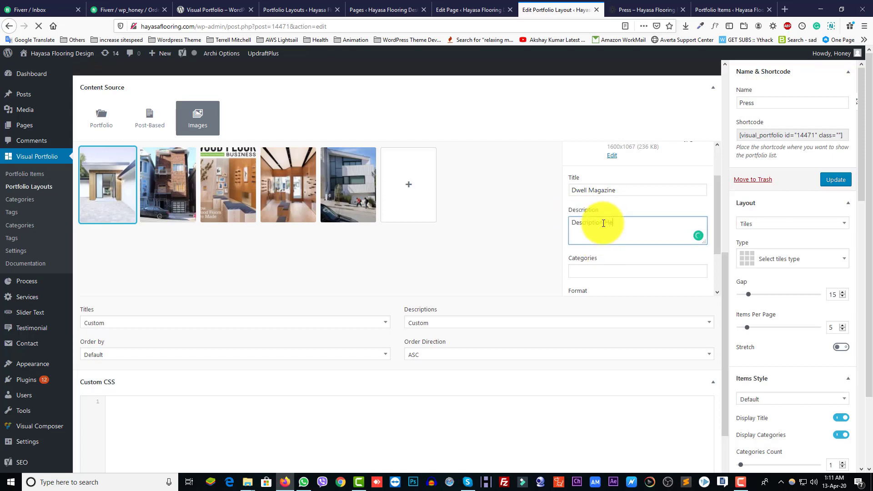
click(834, 181)
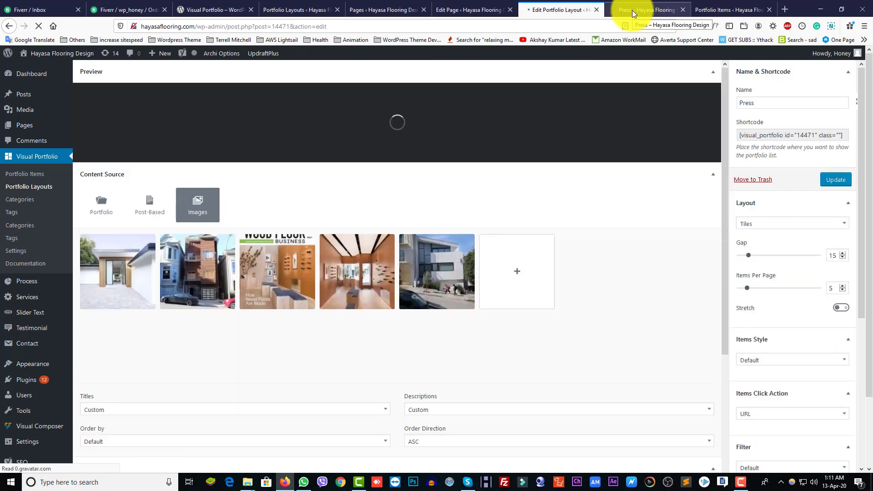
Reload the live Press page and check the description under the first portfolio item's title
click(633, 10)
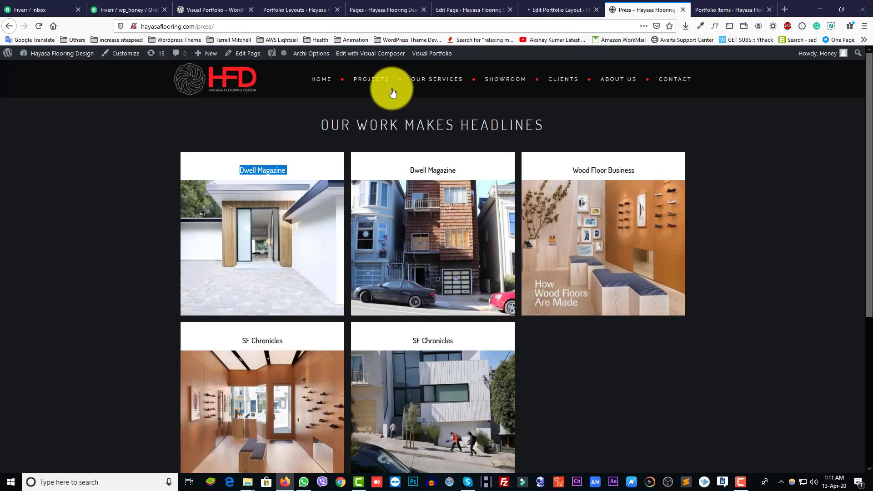
click(344, 26)
key(Return)
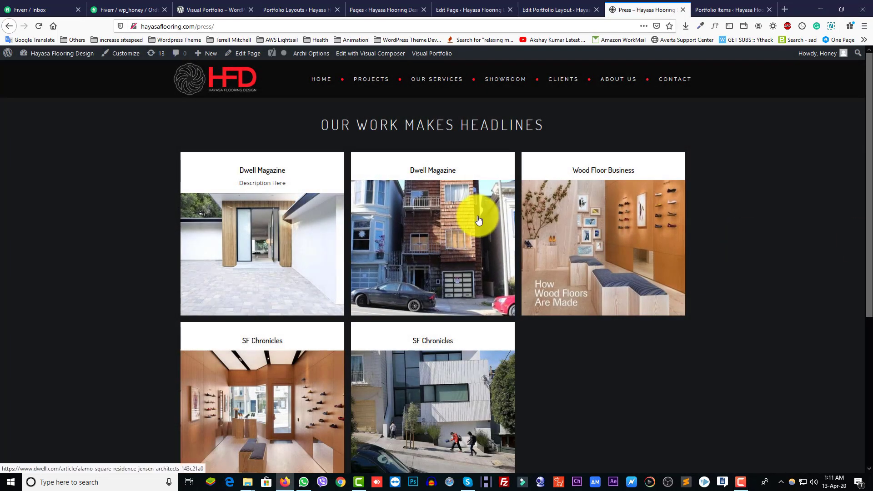
drag(288, 183, 239, 190)
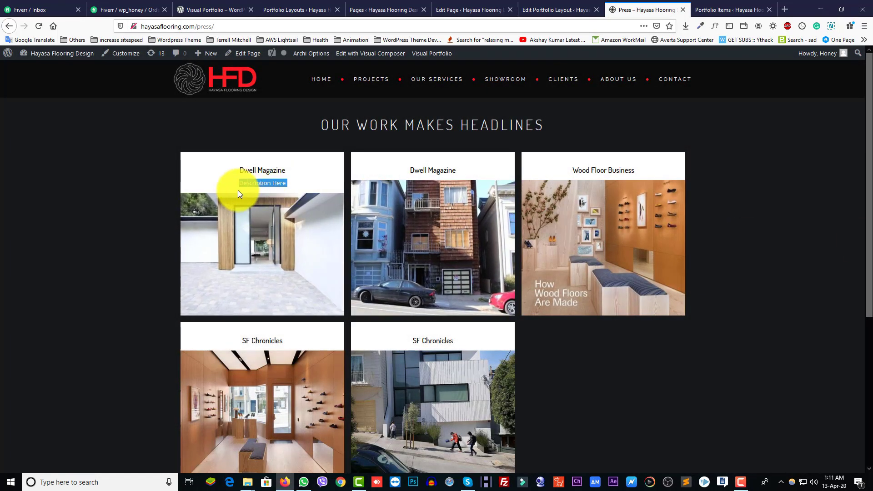
click(263, 183)
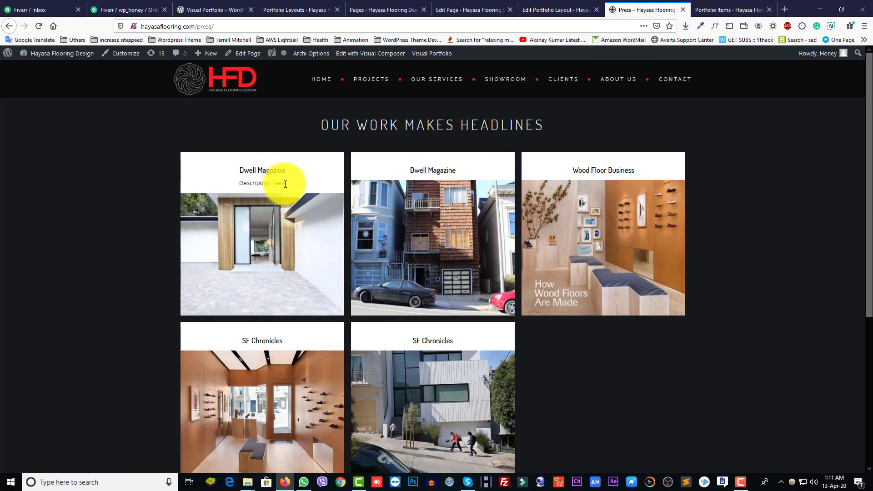
Clear the description of the first image in the Press layout's content source
click(525, 14)
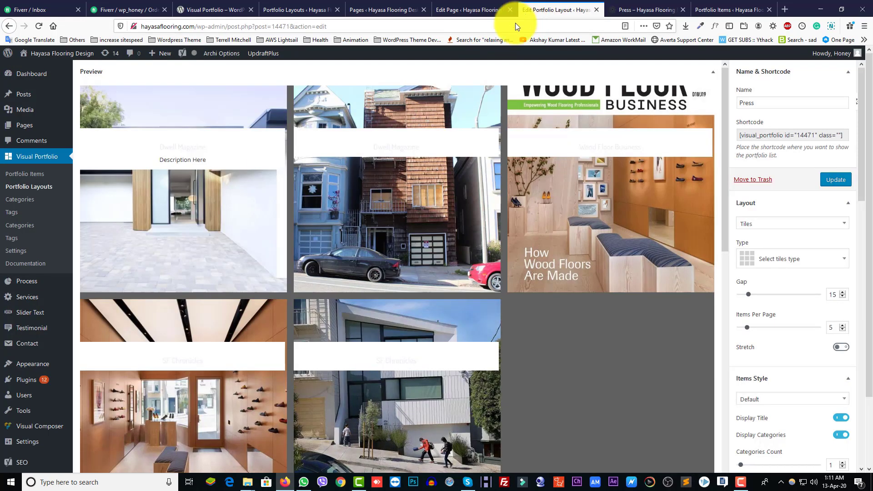
scroll(499, 336, down, 8)
scroll(502, 342, down, 2)
click(121, 191)
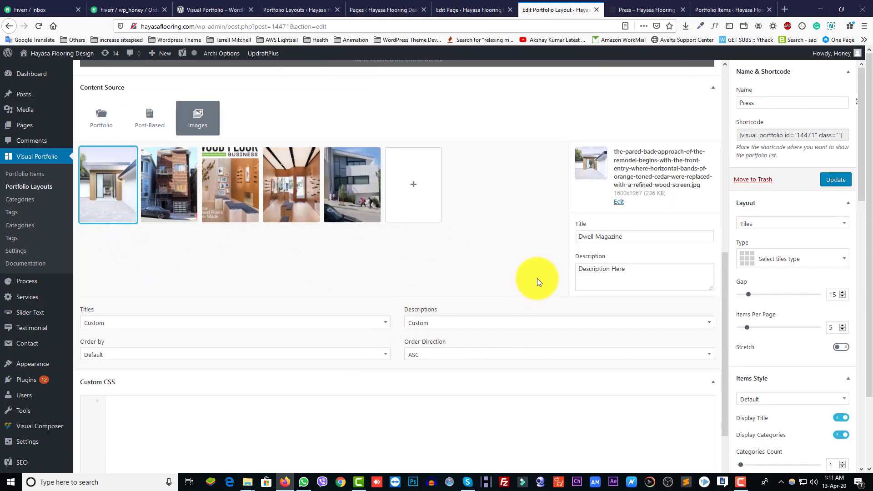
triple_click(619, 267)
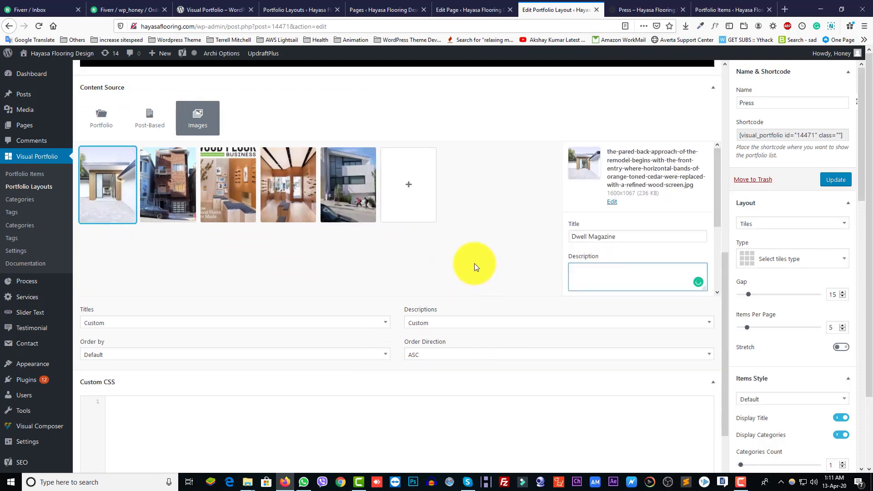
click(474, 264)
Examine the title, description and further detail fields of the other images in the Press layout
click(197, 183)
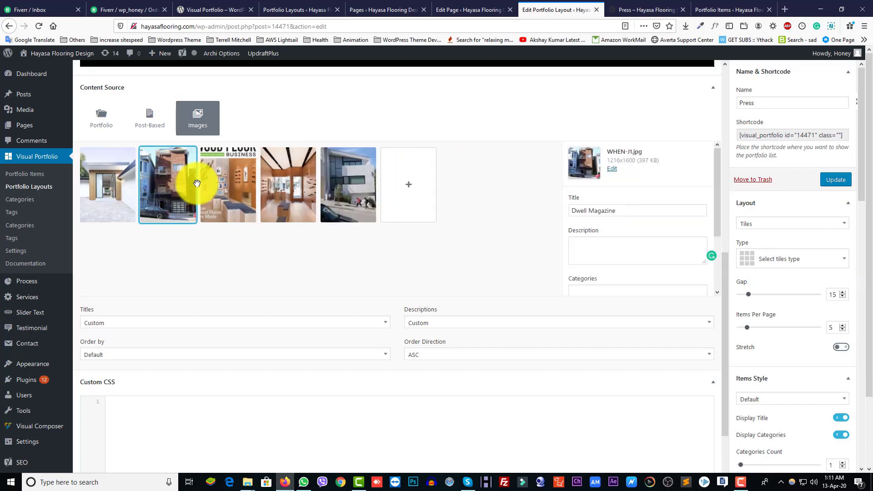
click(229, 180)
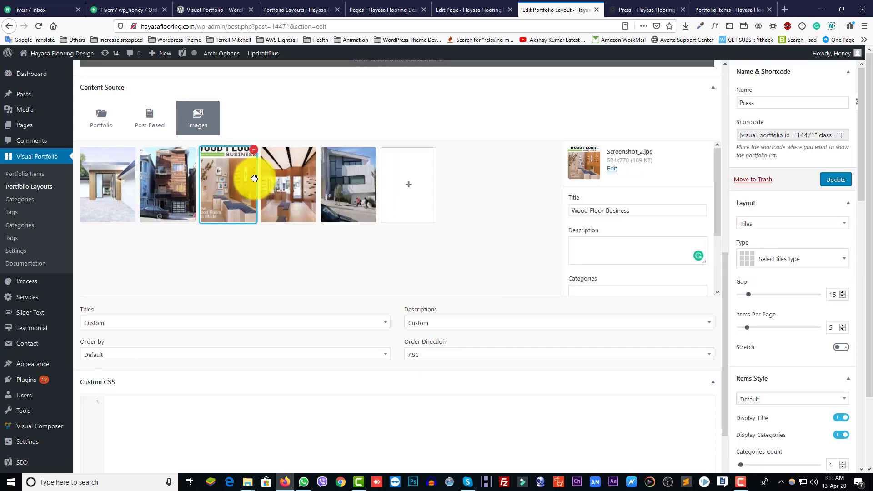
click(278, 182)
click(340, 182)
click(188, 195)
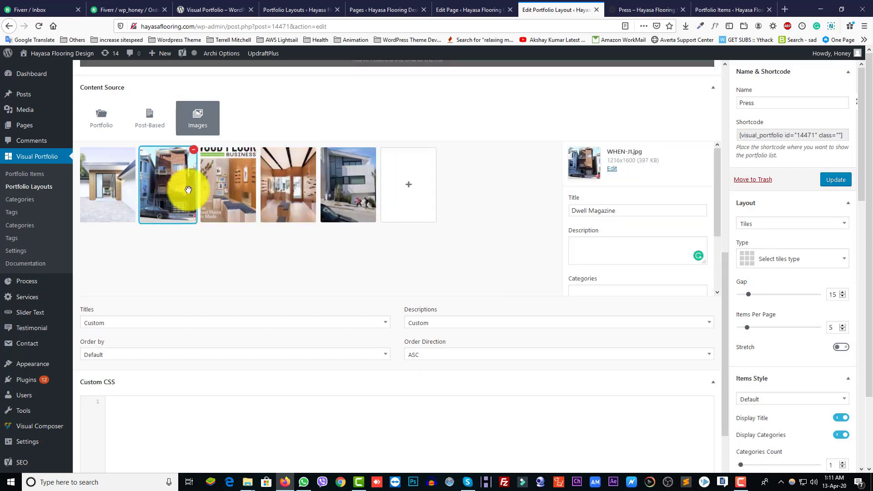
triple_click(610, 210)
click(605, 246)
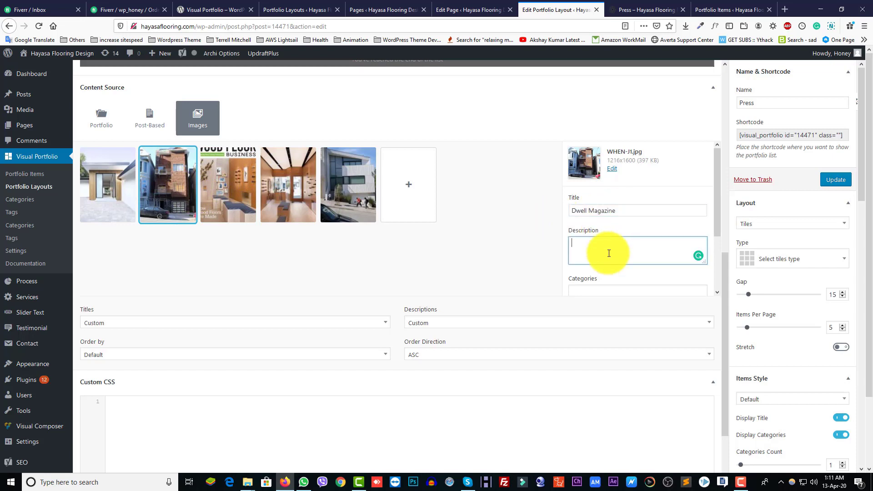
scroll(620, 283, down, 2)
click(484, 233)
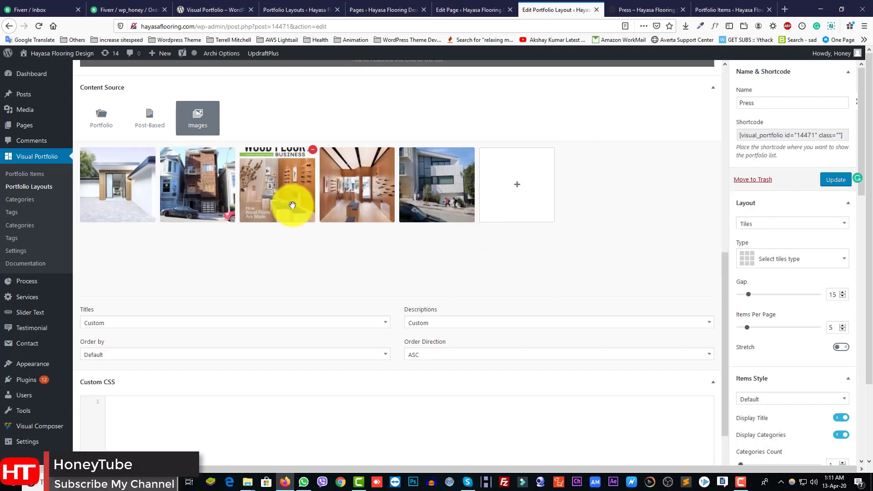
Examine the media library and file upload options for adding another image to the Press layout, leaving without adding one
click(519, 191)
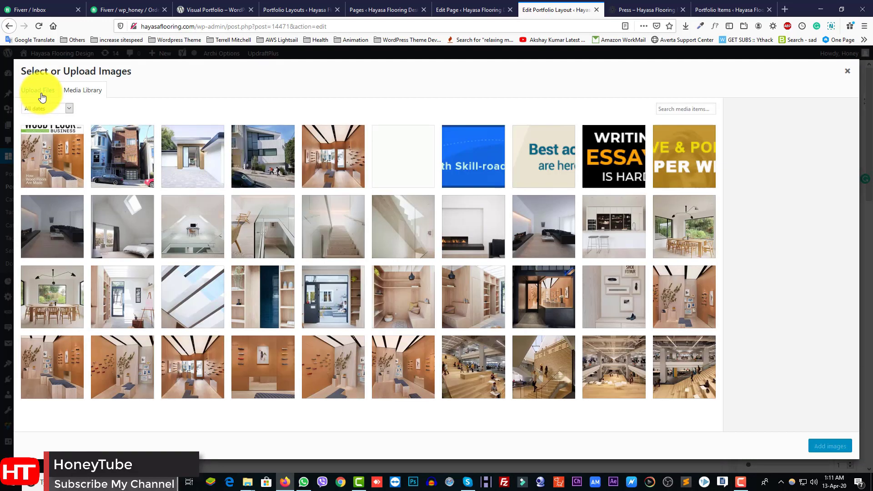
click(196, 232)
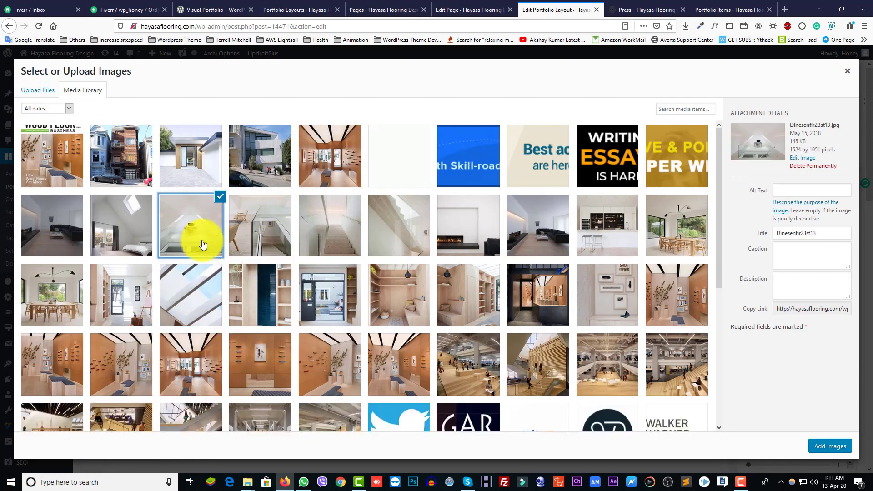
click(41, 89)
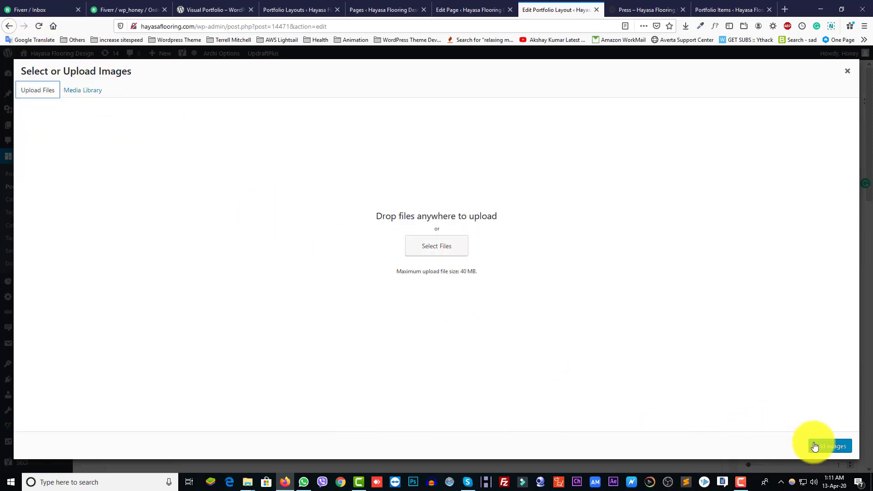
click(848, 71)
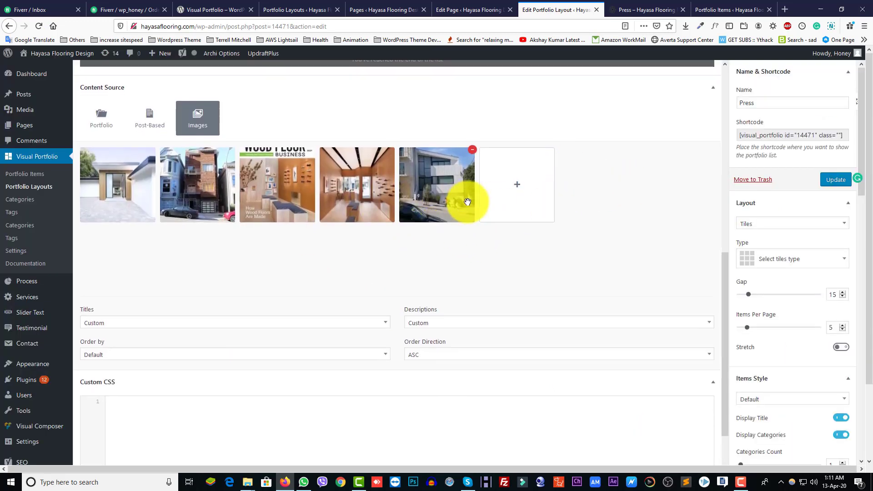
Examine the fifth image's title, description, categories, format and URL fields and the Press layout's preview
click(430, 181)
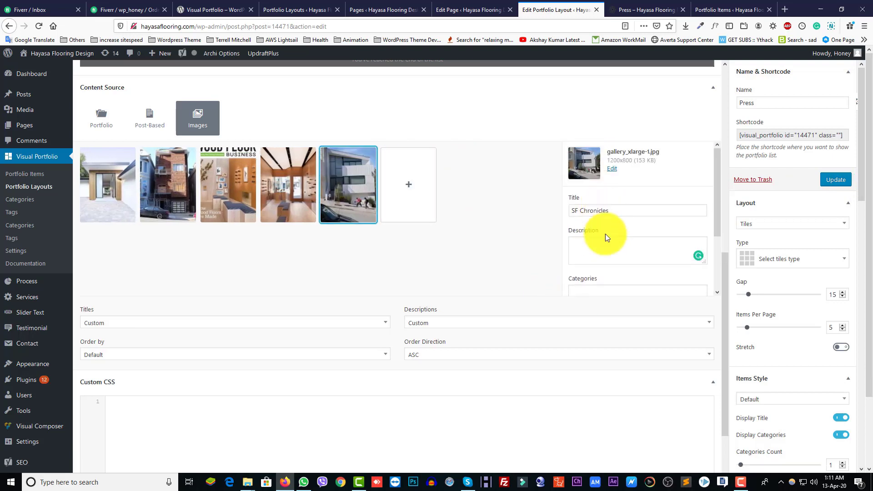
scroll(609, 264, down, 3)
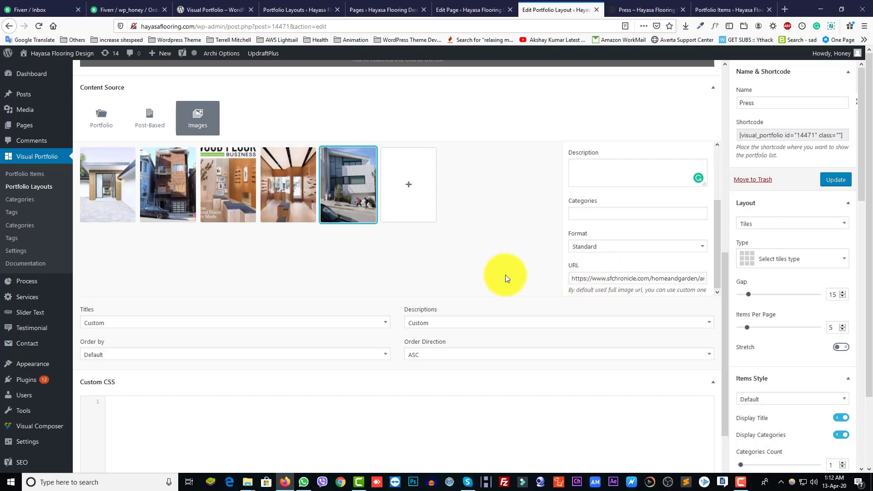
scroll(505, 275, down, 6)
scroll(425, 304, up, 10)
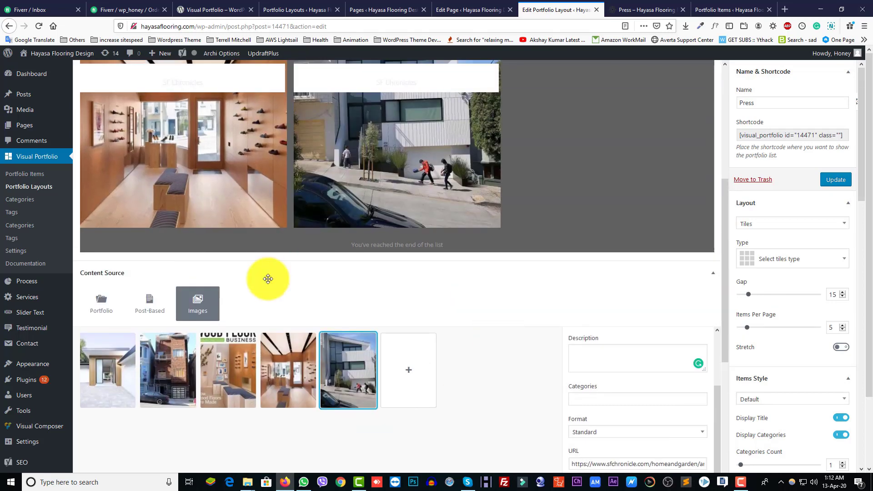
scroll(750, 228, up, 5)
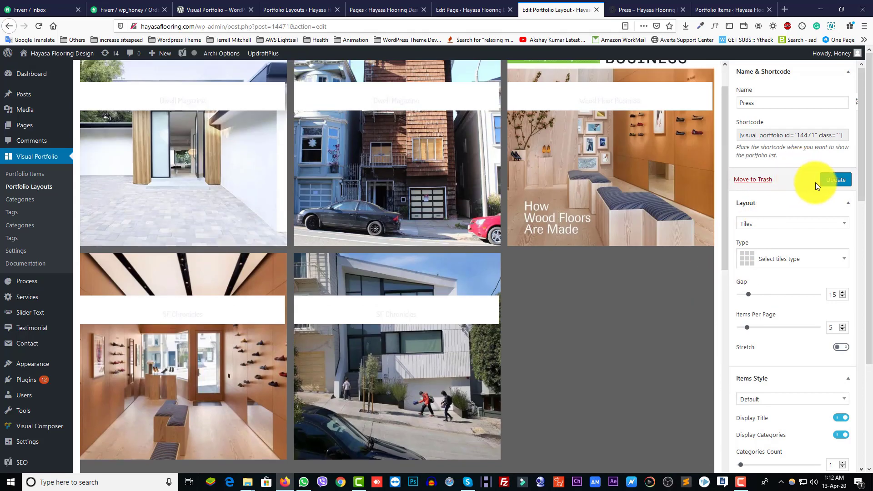
Update the Press layout and reload the live Press page to check the first portfolio item
click(837, 181)
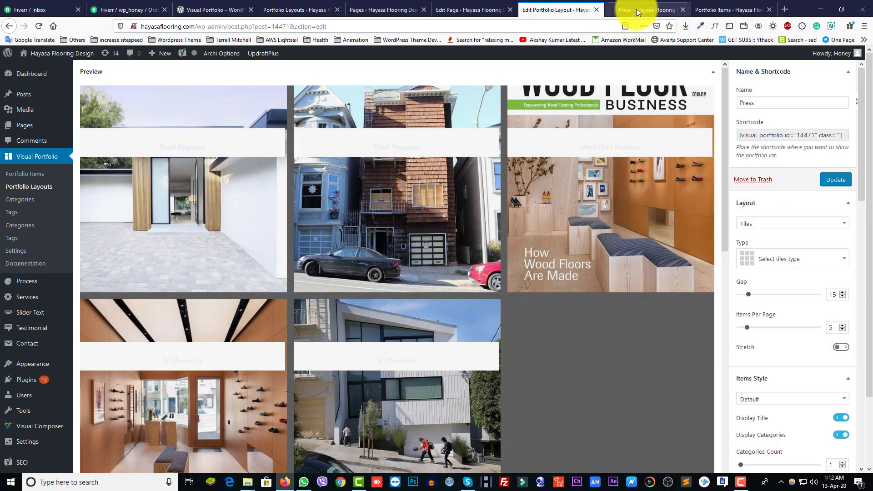
click(637, 9)
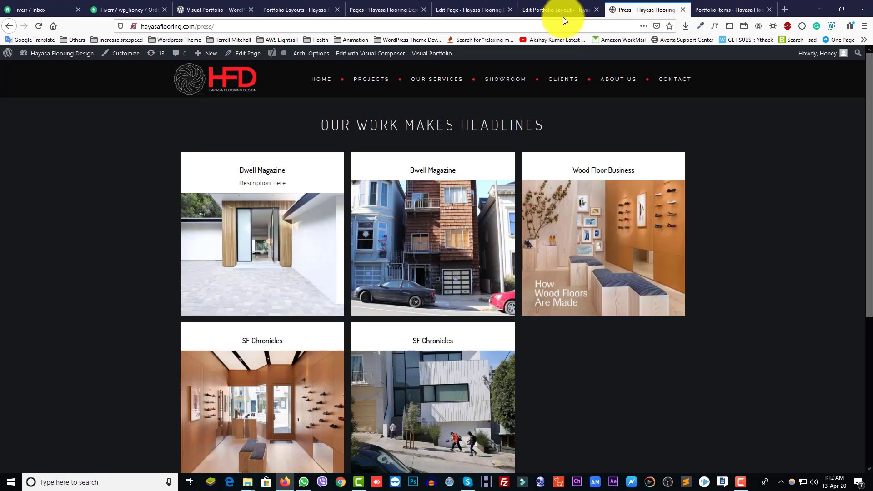
click(391, 26)
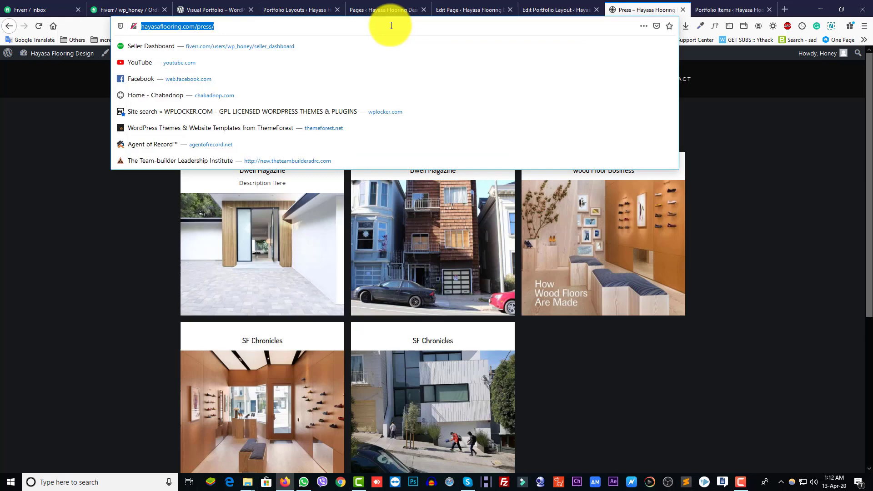
key(Return)
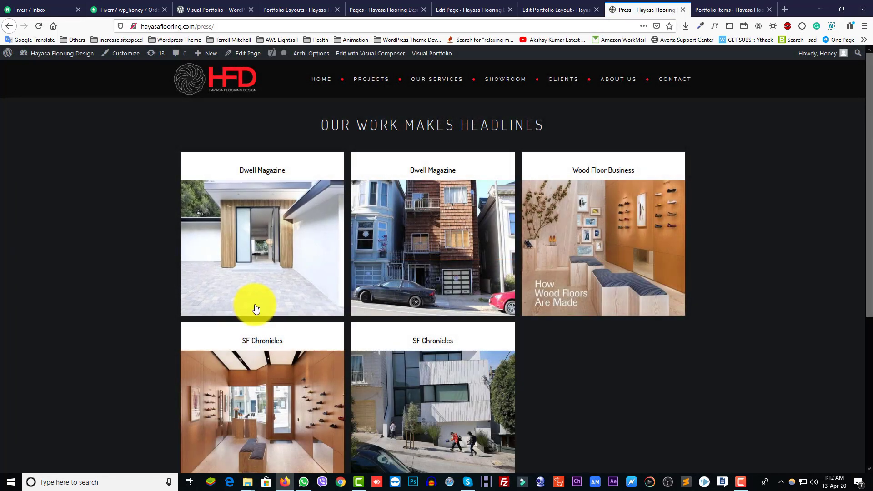
Look at the Press layout's shortcode and return to the Press page's editor
click(538, 6)
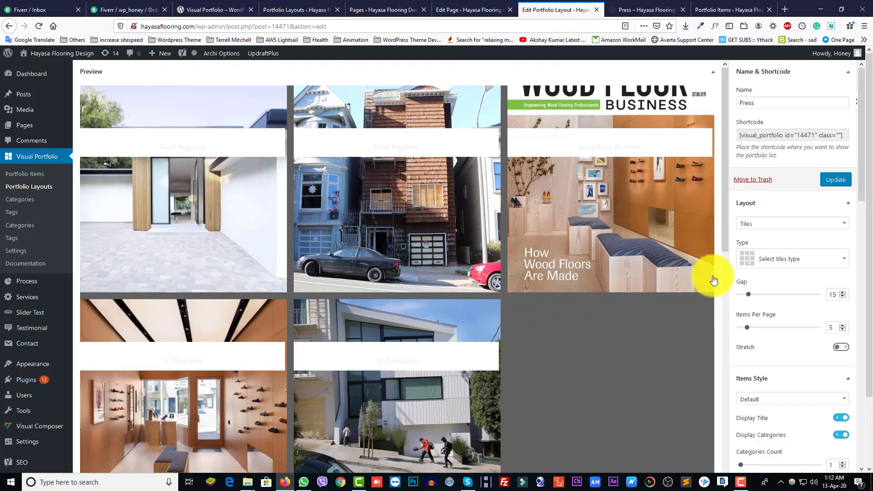
click(844, 135)
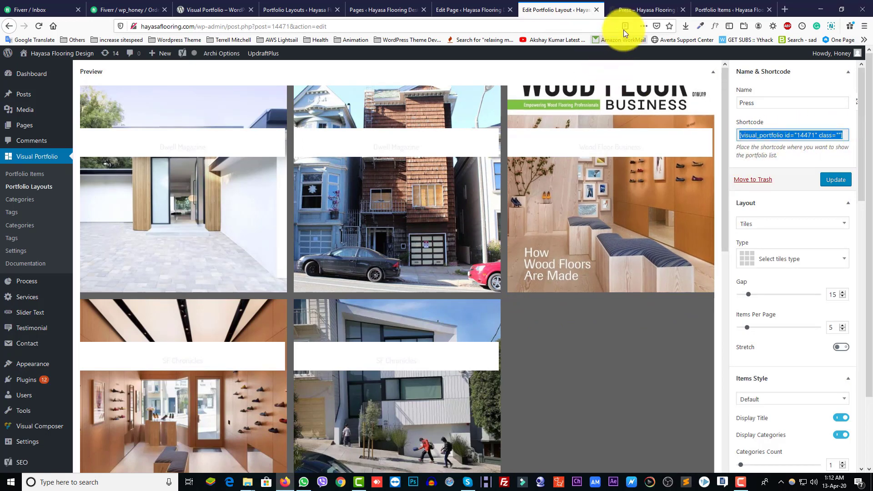
click(646, 9)
click(468, 10)
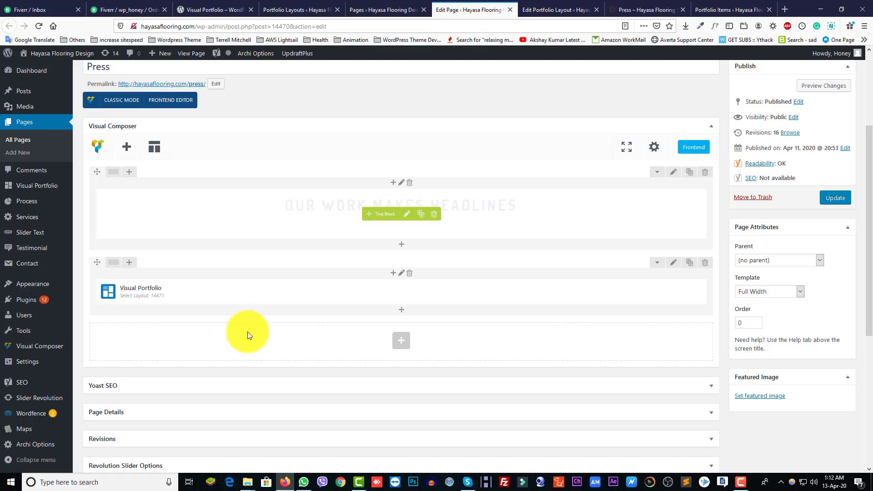
Add a Visual Portfolio element with the layout "#14471 - Press" below the existing one on the Press page
click(402, 312)
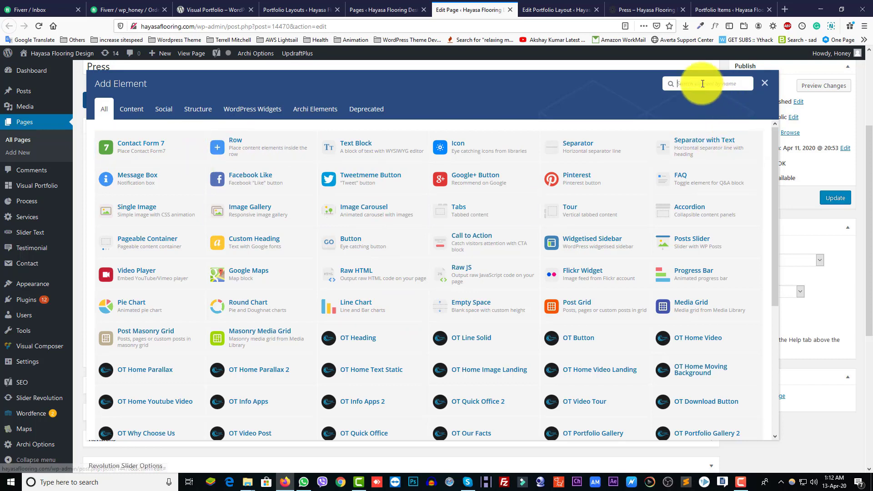
text(po)
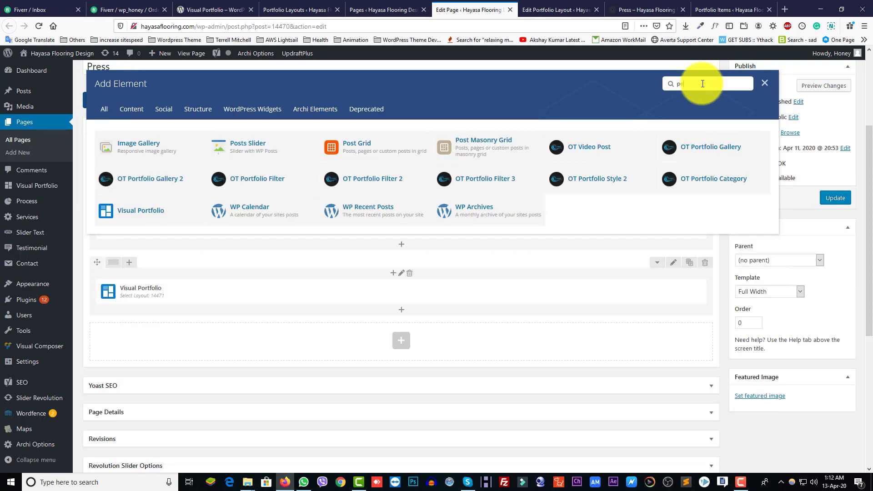
text(rtfolio)
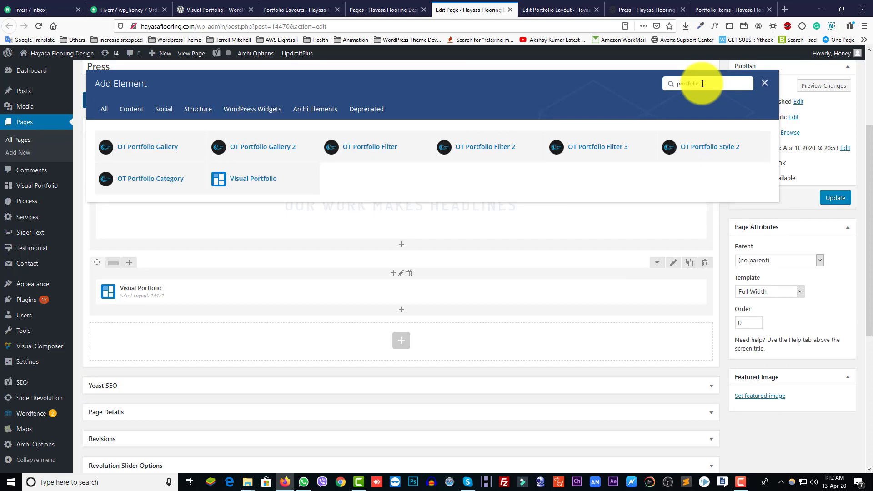
click(253, 186)
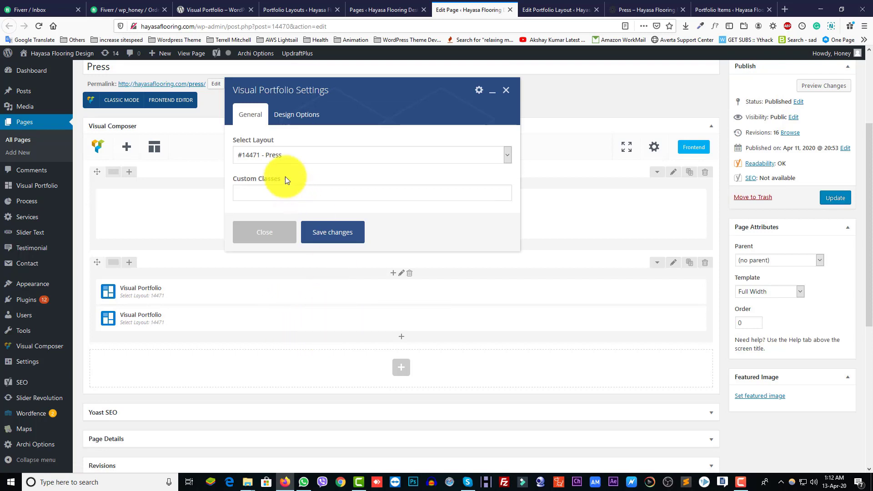
click(276, 161)
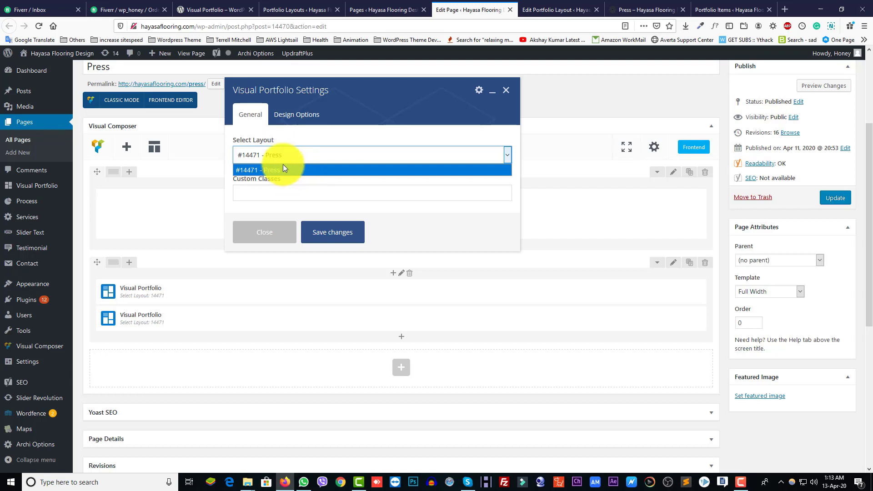
click(330, 235)
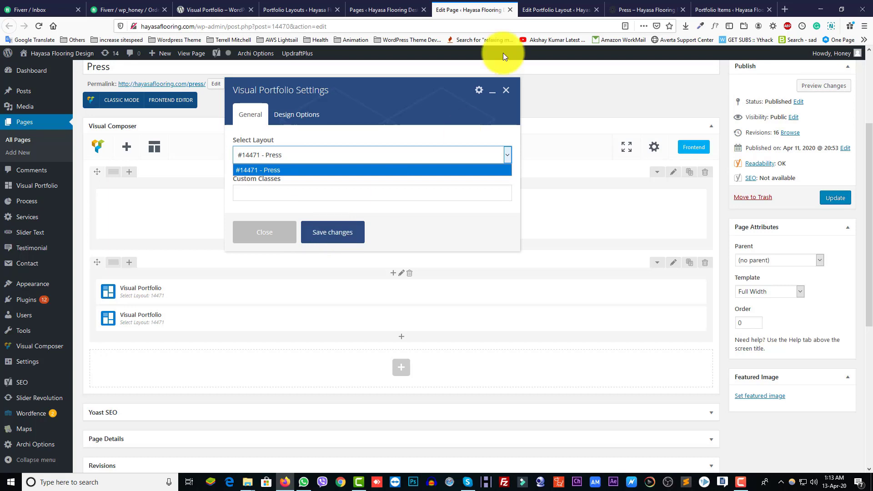
click(507, 94)
Delete the second Visual Portfolio element from the Press page
mouse_move(437, 327)
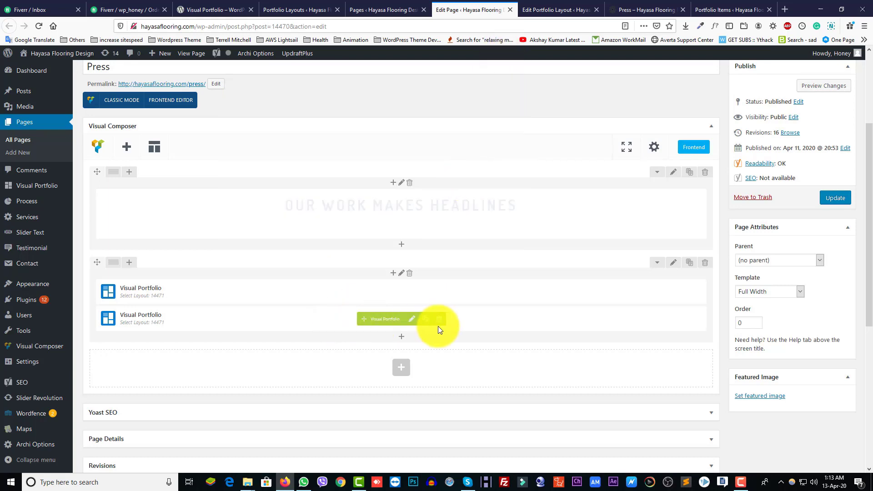
click(442, 323)
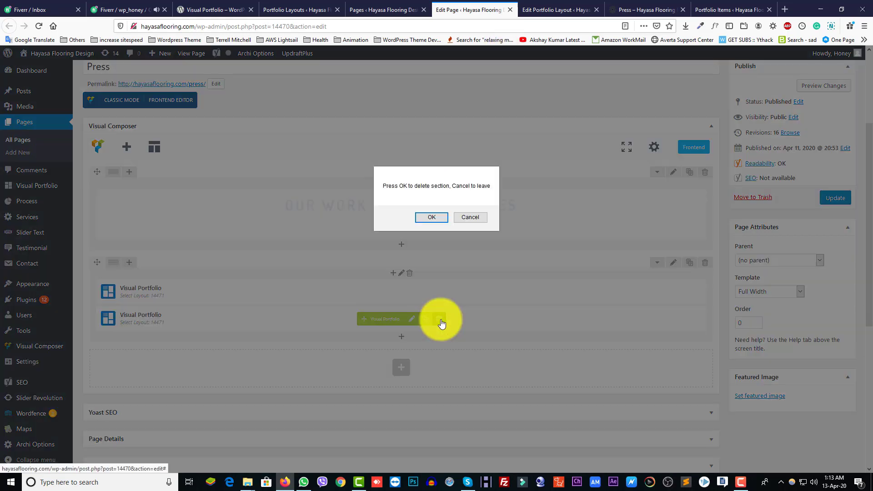
click(441, 216)
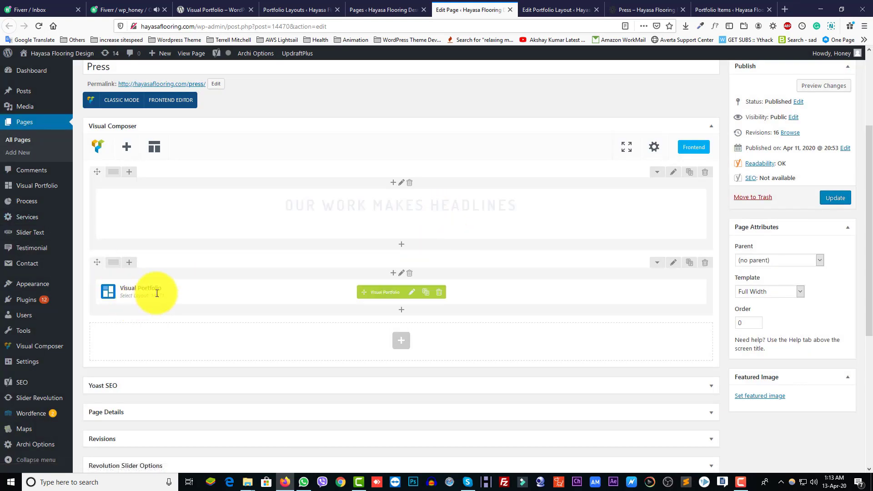
Copy the Press layout's full shortcode and return to the Press page's editor
click(527, 12)
click(800, 135)
drag(845, 133, 739, 136)
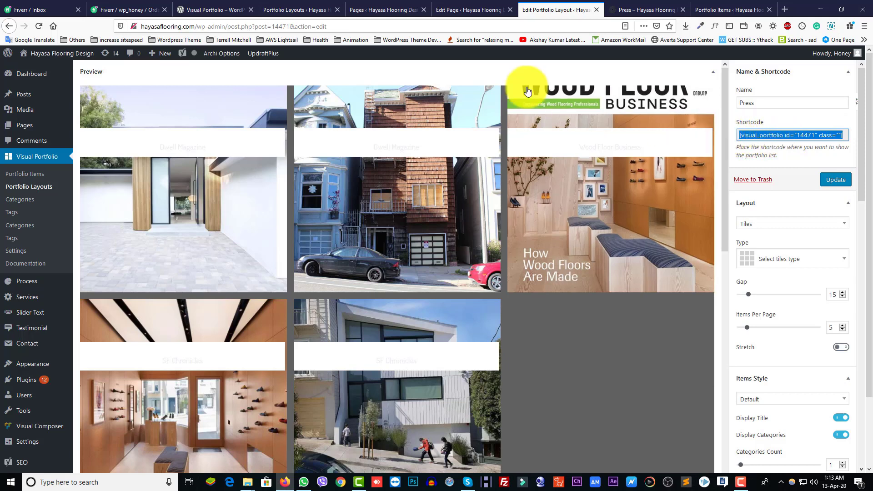
click(480, 11)
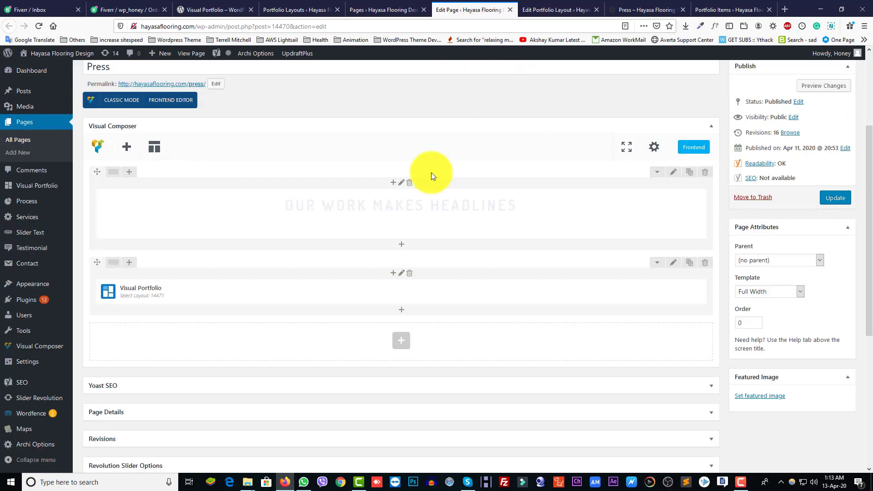
Add a Text Block below the Visual Portfolio element, replace its text with [visual_portfolio id="14471" class=""], and close its settings without saving
click(402, 311)
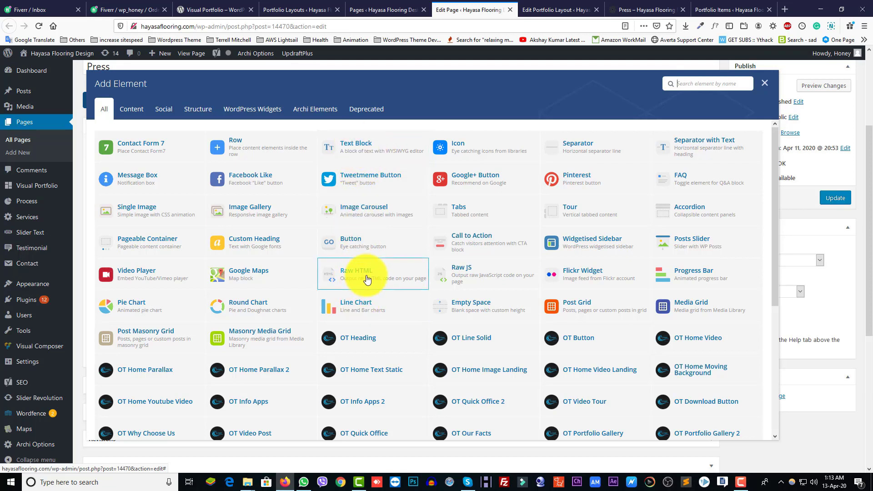
click(373, 145)
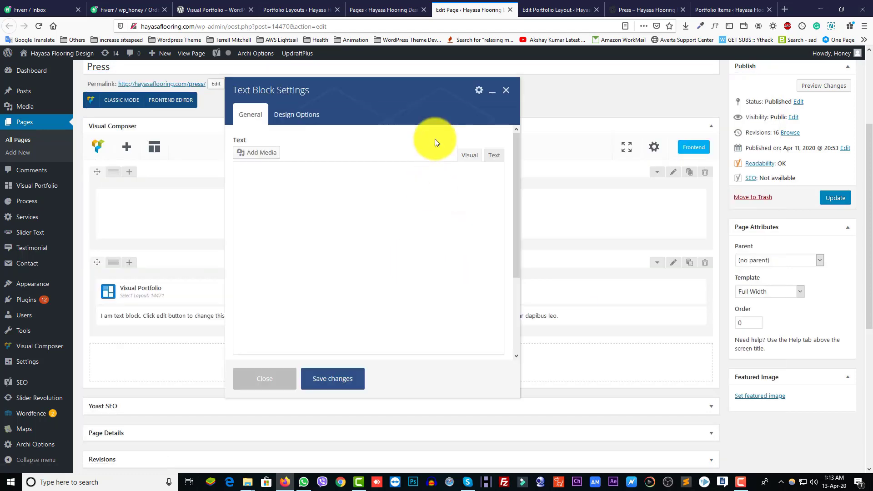
click(493, 156)
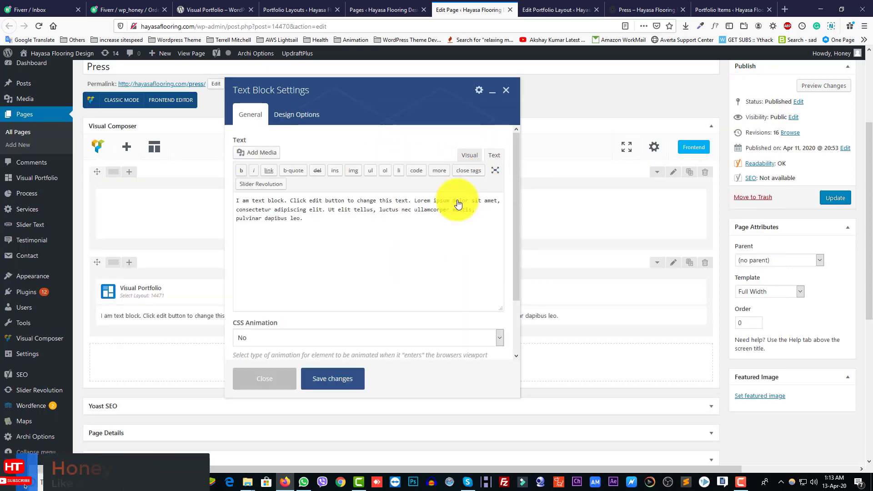
drag(347, 229, 190, 190)
text([visual_portfolio id="14471" class=""])
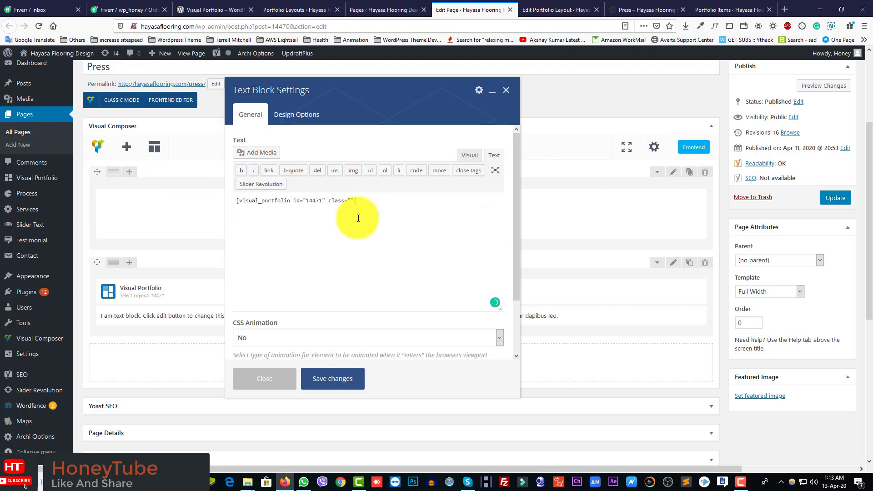
click(506, 90)
Cancel deleting the added Text Block and reload the Press page's editor to discard the unsaved changes
click(434, 315)
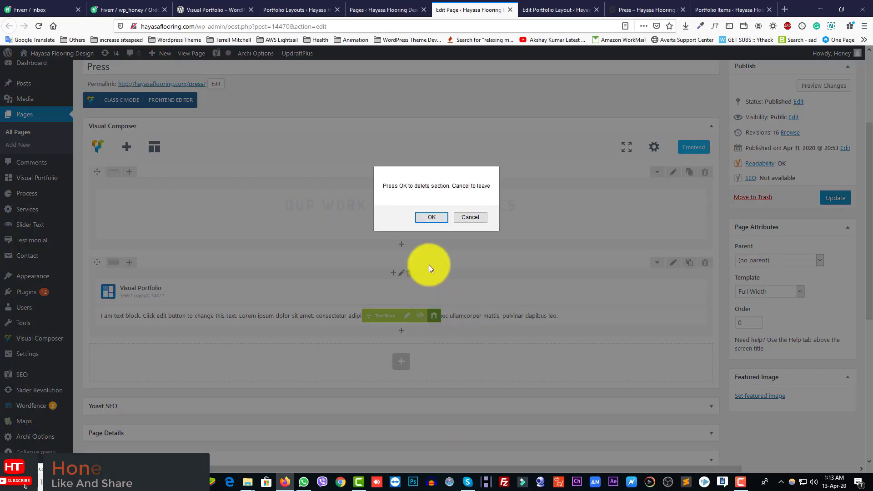
click(462, 219)
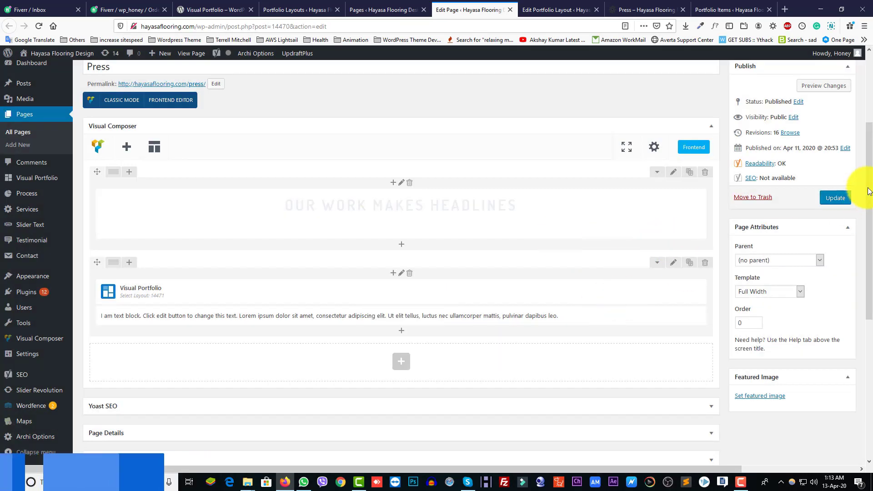
click(60, 14)
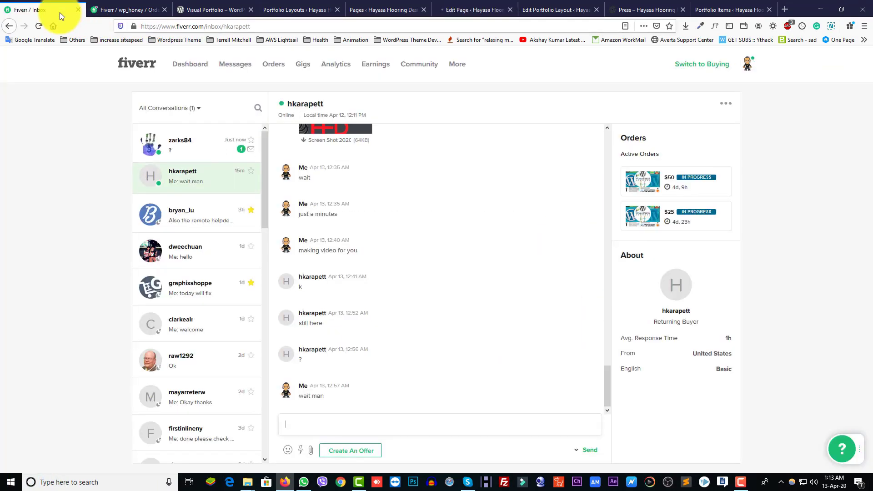
click(477, 22)
click(475, 9)
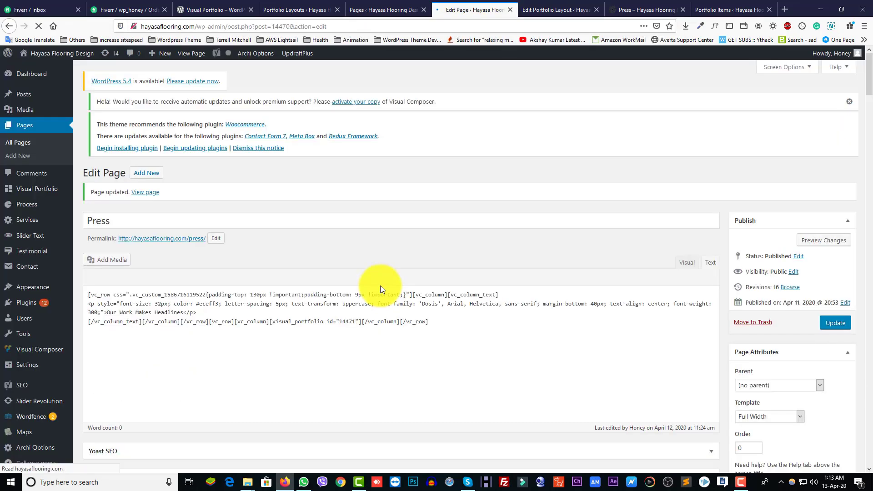